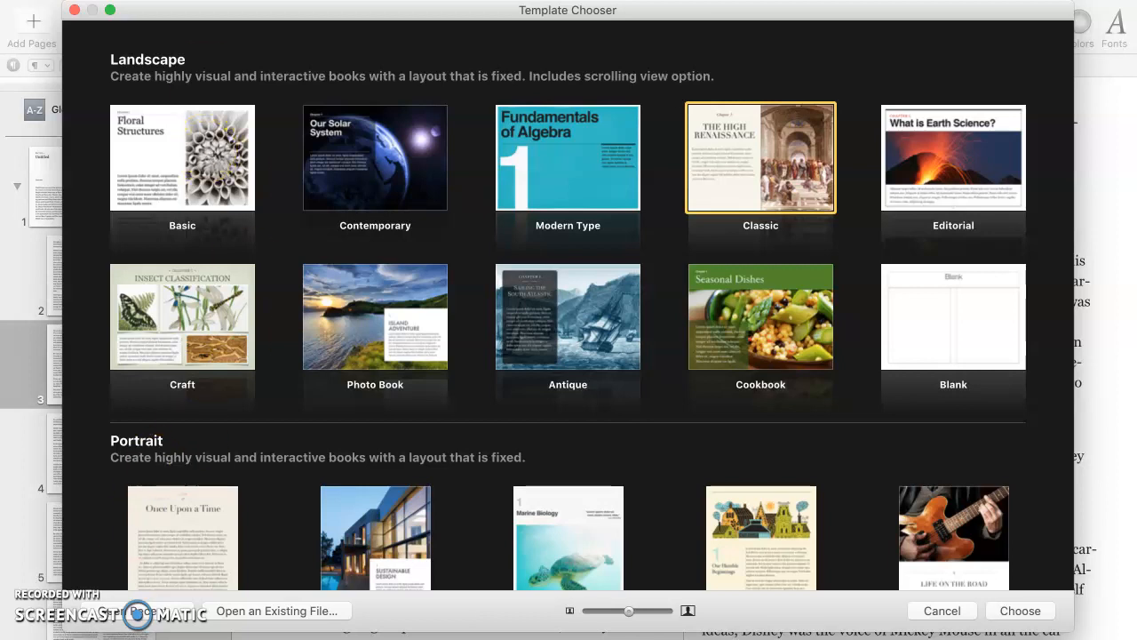
- Create a new landscape book from the Basic template in the Template Chooser
left_click(155, 0)
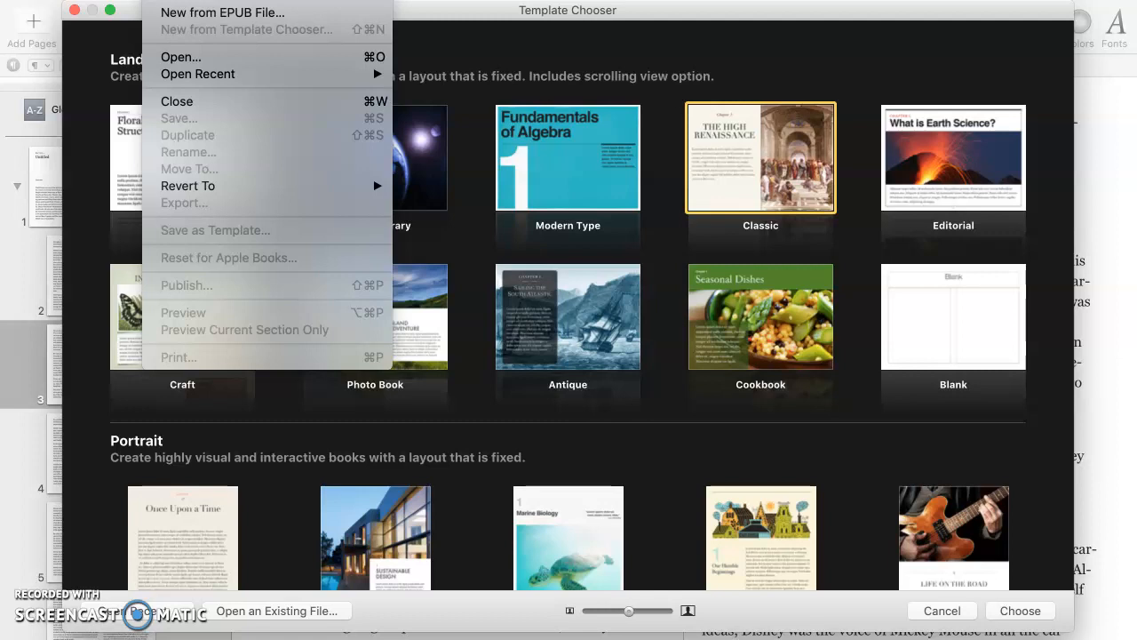
left_click(155, 0)
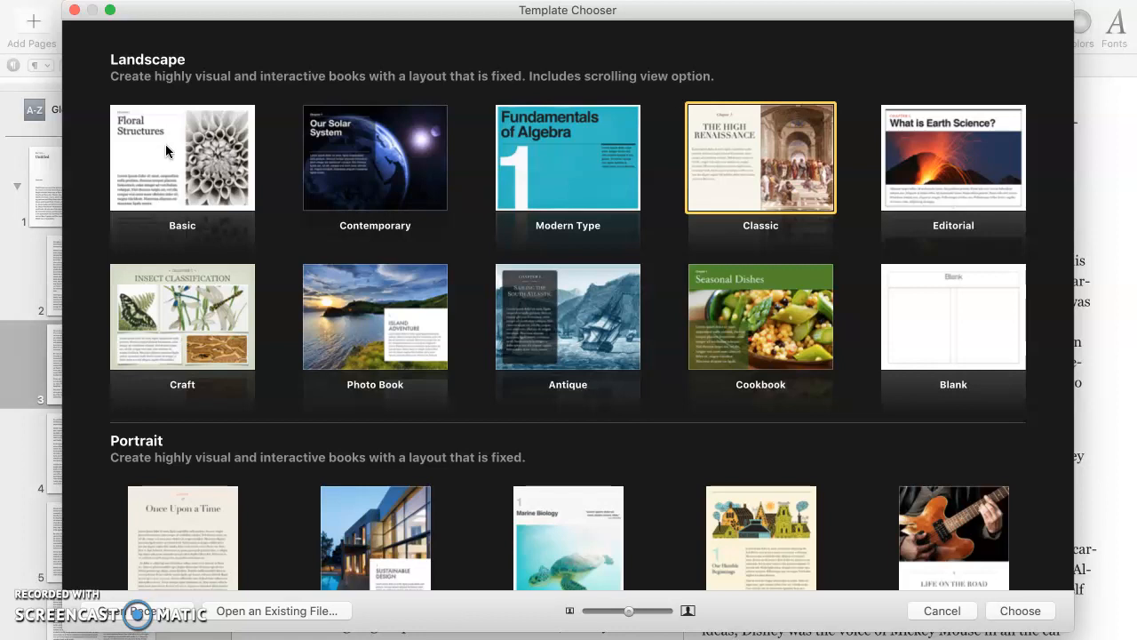
double_click(165, 144)
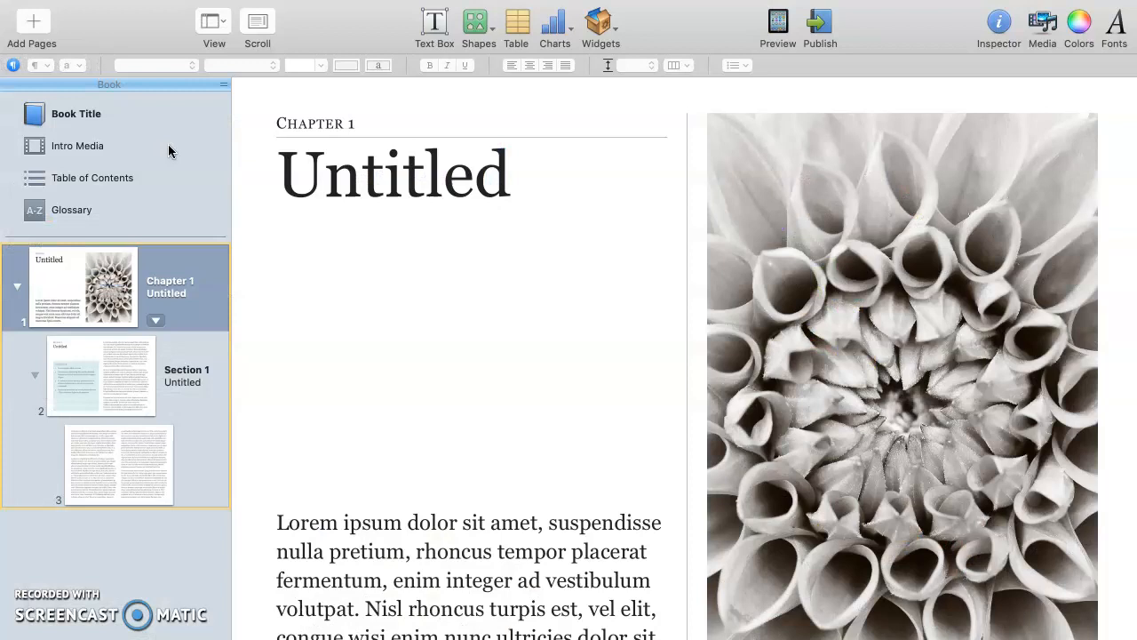
- Delete Chapter 1 with its three pages and confirm the deletion
left_click(456, 340)
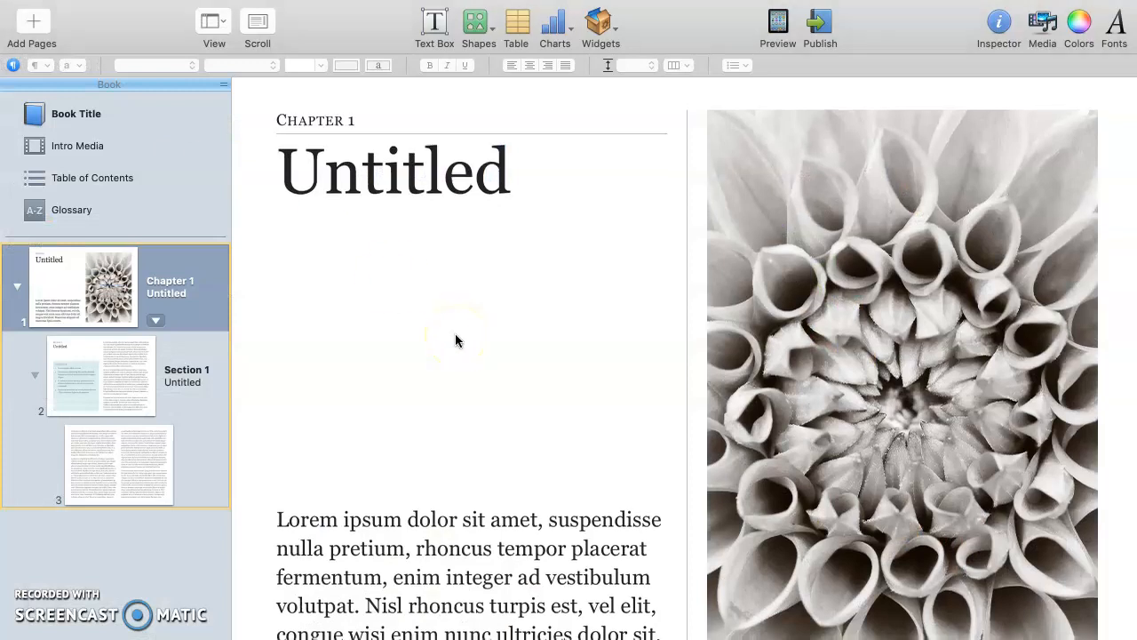
left_click(142, 285)
left_click(197, 0)
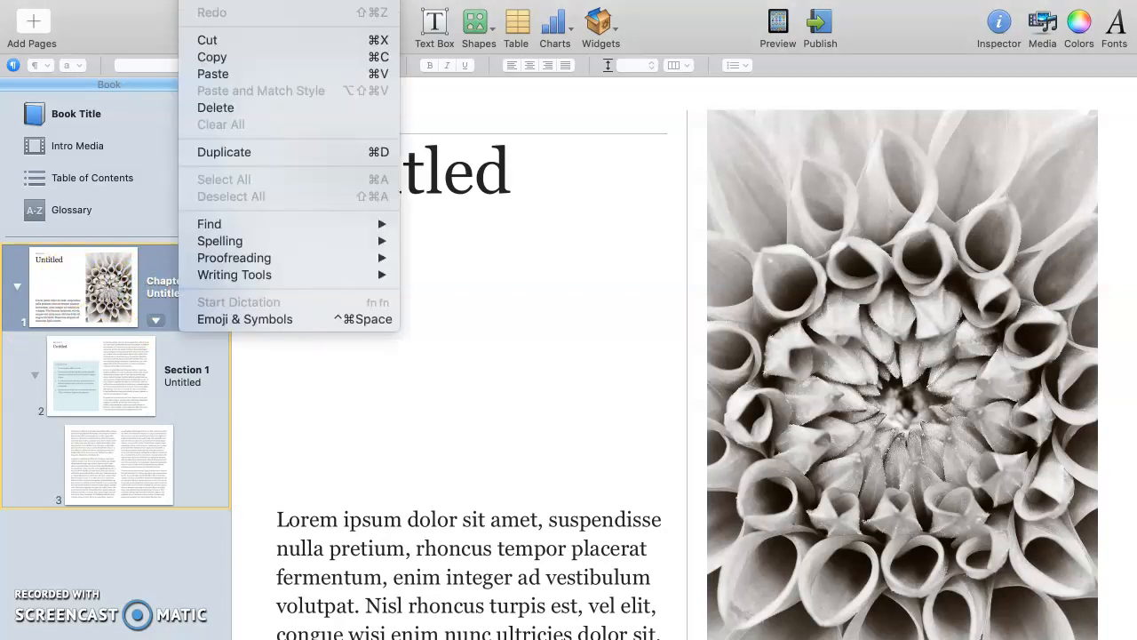
left_click(238, 107)
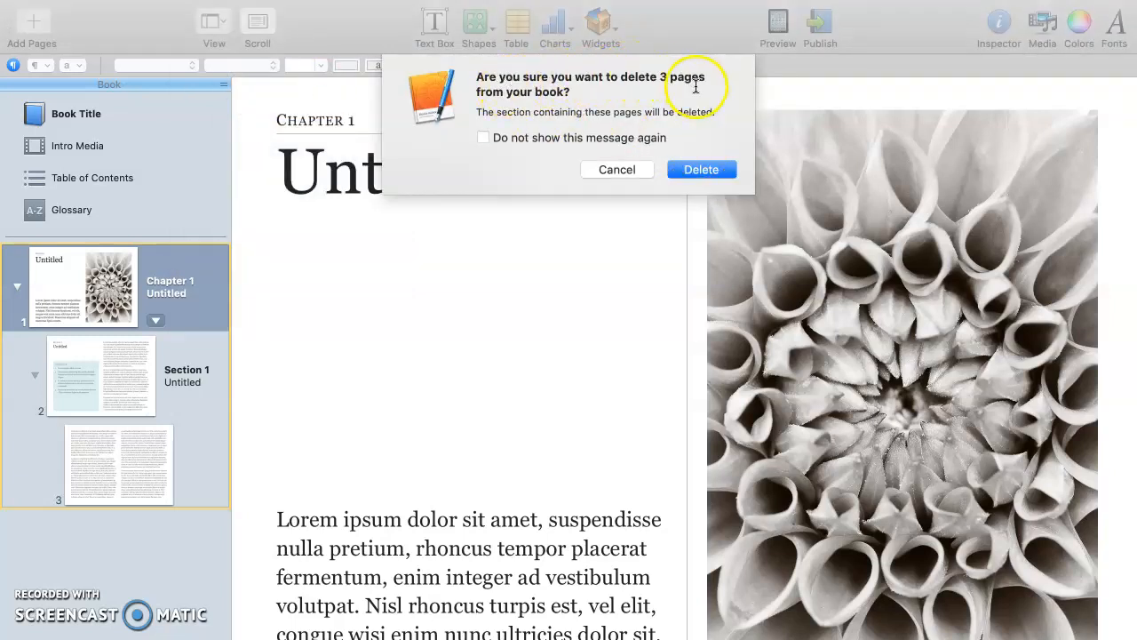
left_click(699, 169)
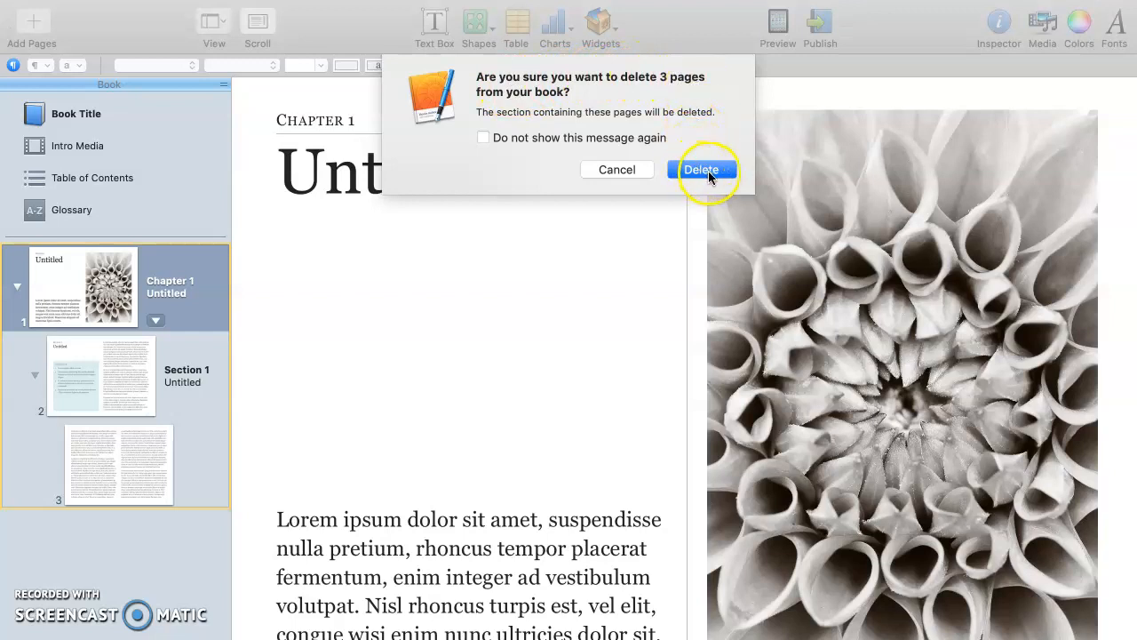
left_click(706, 169)
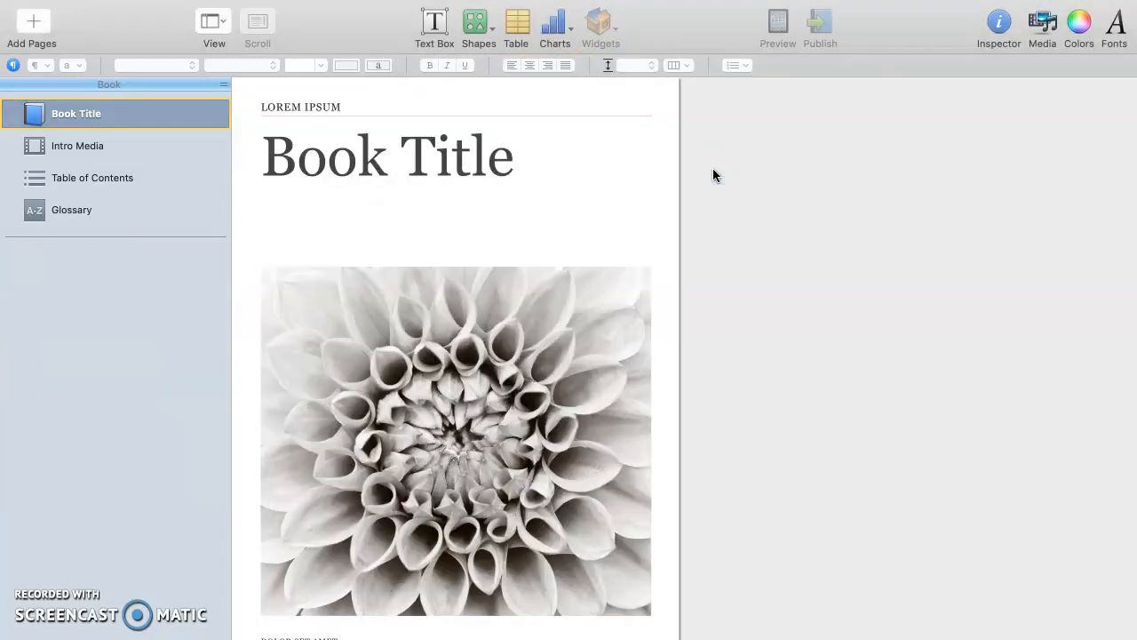
- Replace the LOREM IPSUM header text with YOUR NAME
left_click(303, 107)
left_click(303, 107)
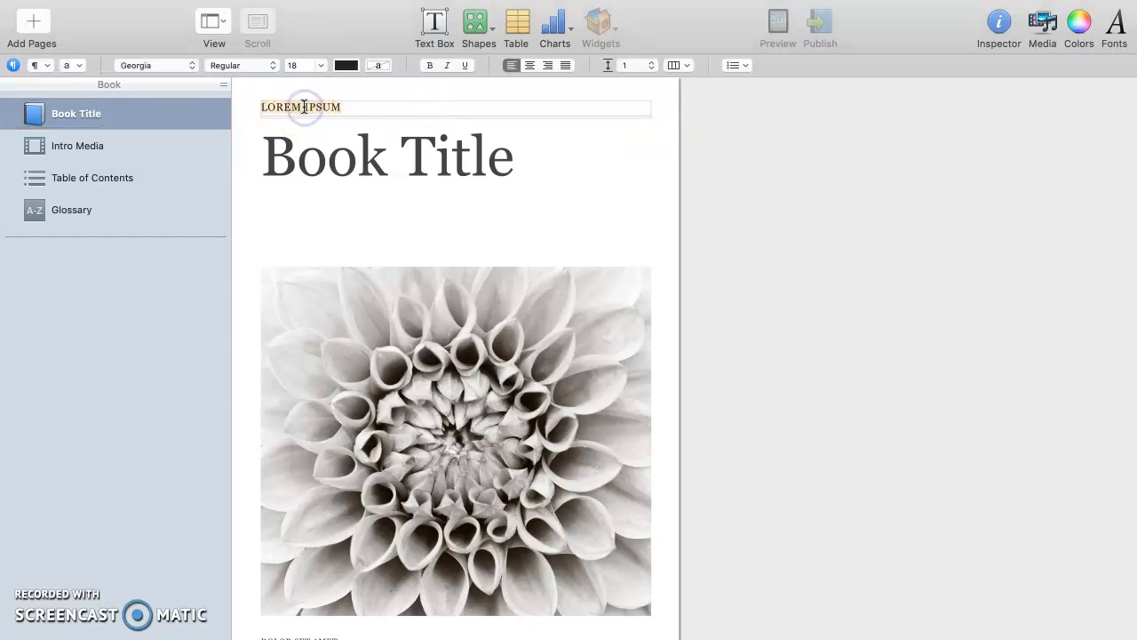
type("YOUR NAME")
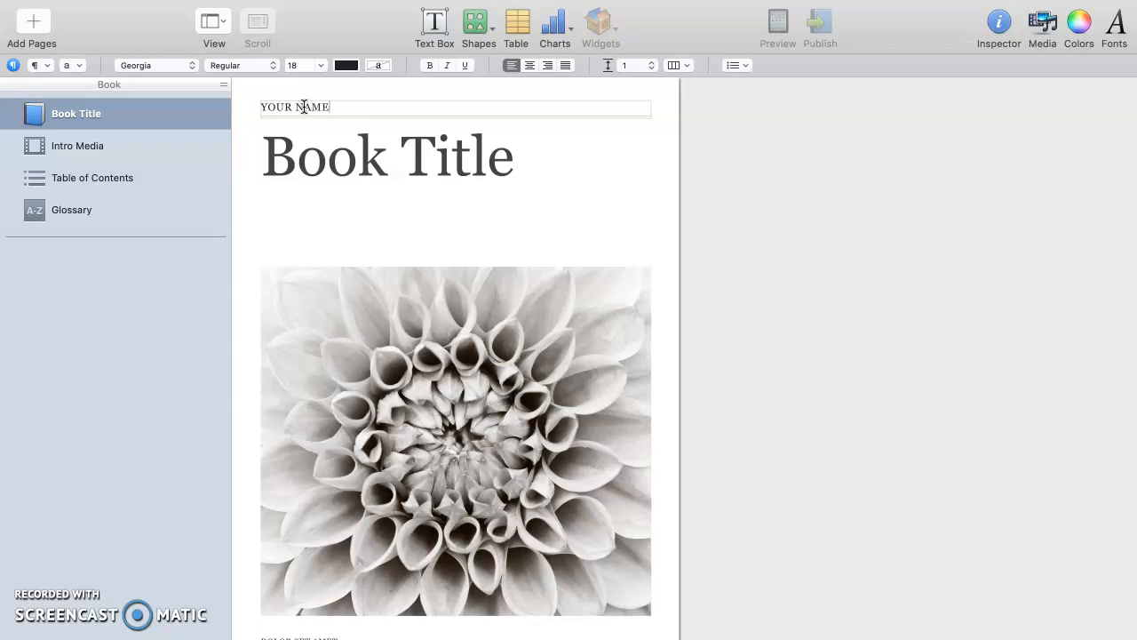
- Select the 'Book Title' heading text, then view the Table of Contents page
left_click(362, 162)
double_click(359, 160)
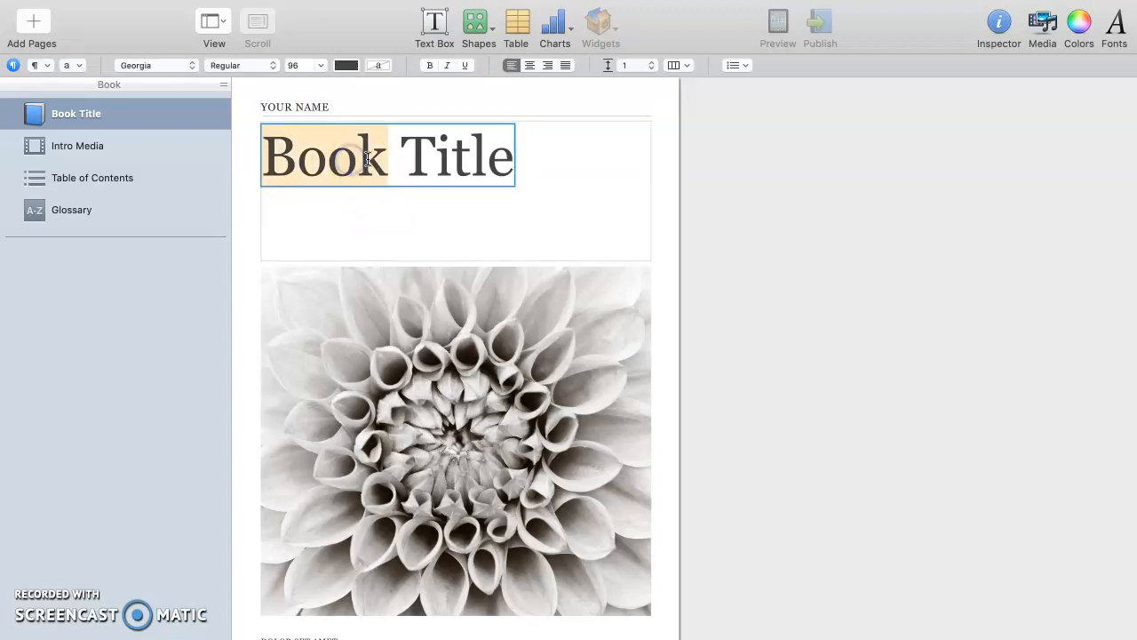
double_click(424, 165)
left_click_drag(424, 165, 415, 164)
left_click_drag(327, 162, 473, 167)
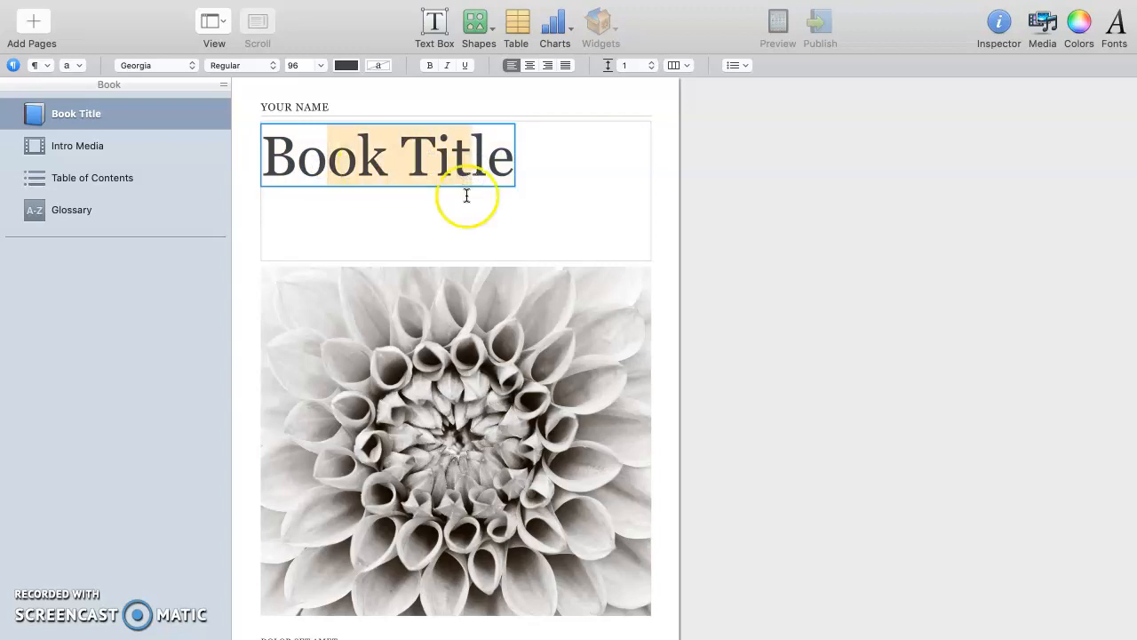
left_click(453, 222)
triple_click(406, 150)
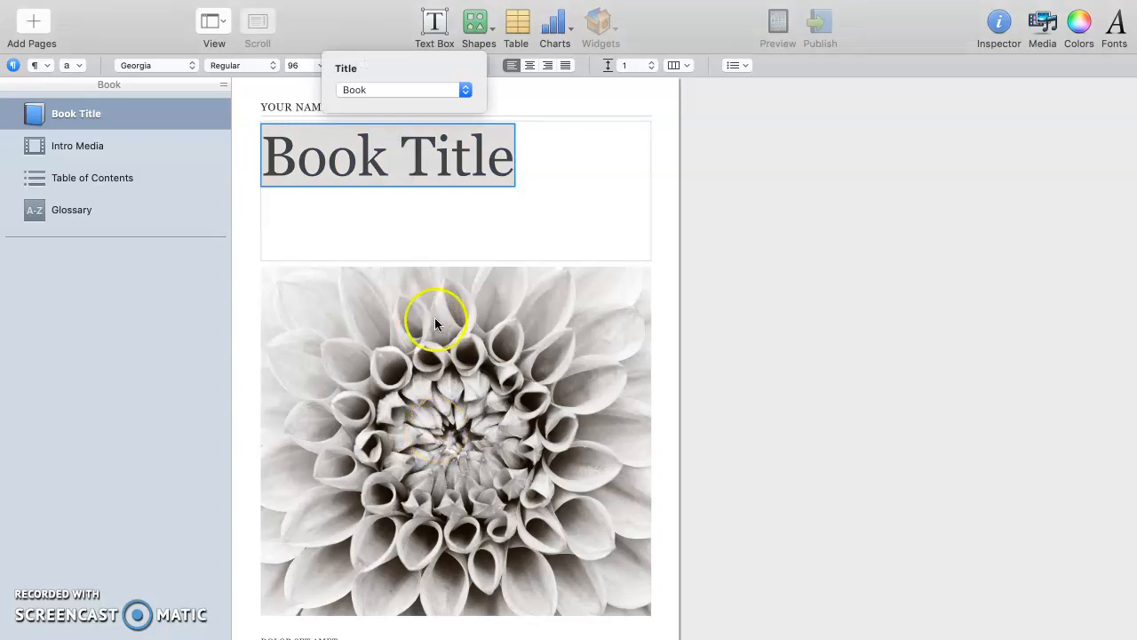
left_click(419, 214)
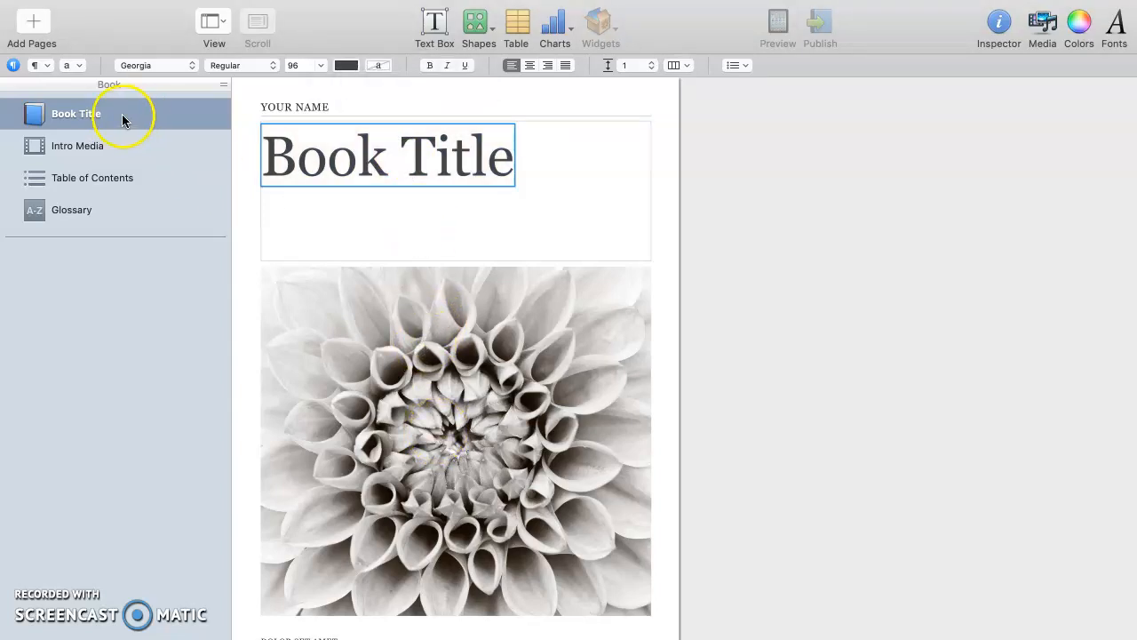
left_click(83, 177)
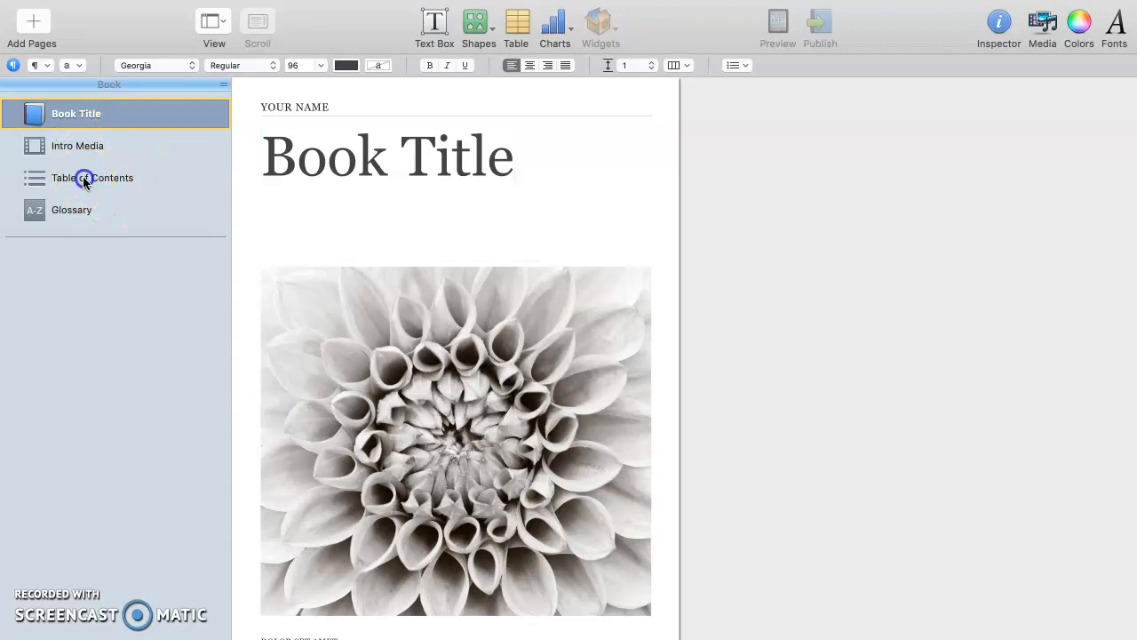
- Add a Section 1 page with the Section Text layout after the Book Title page
left_click(71, 273)
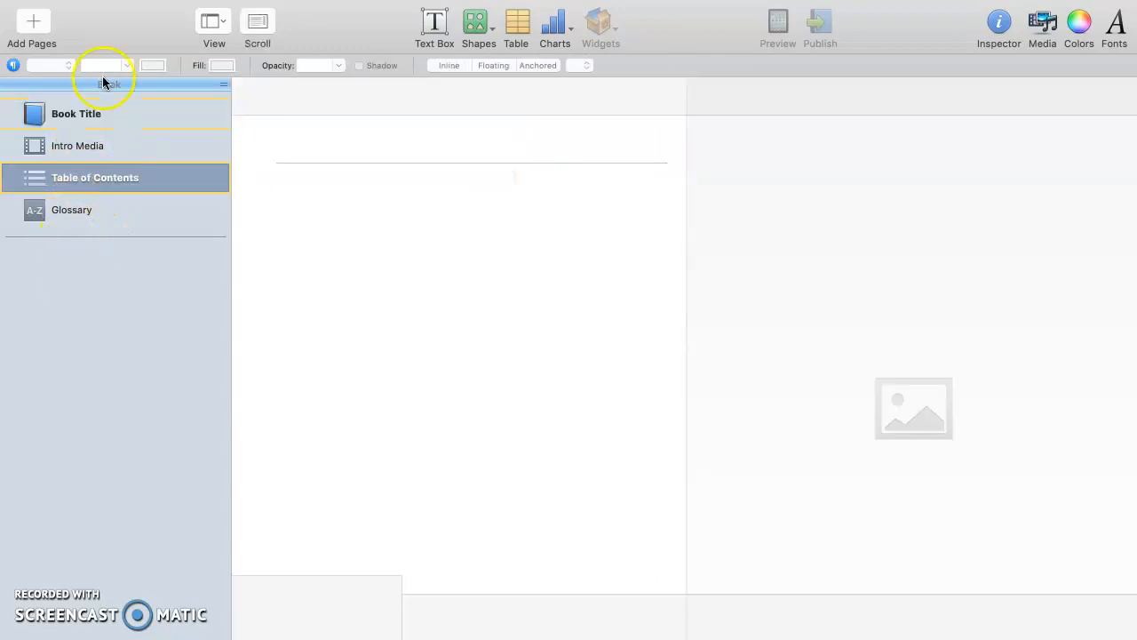
left_click(63, 114)
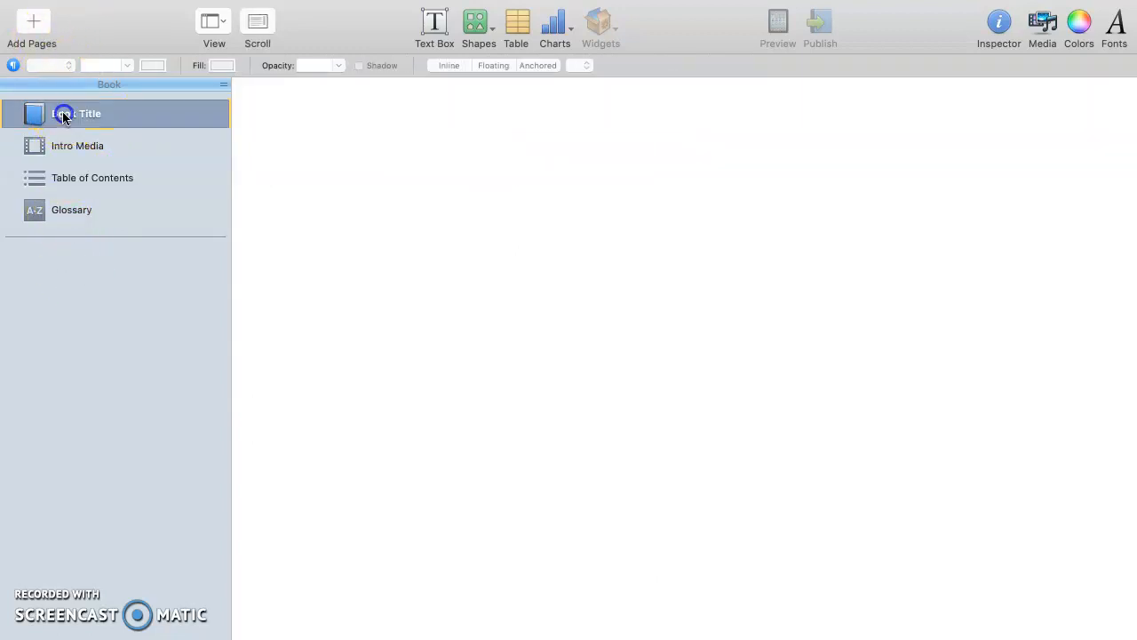
left_click(35, 17)
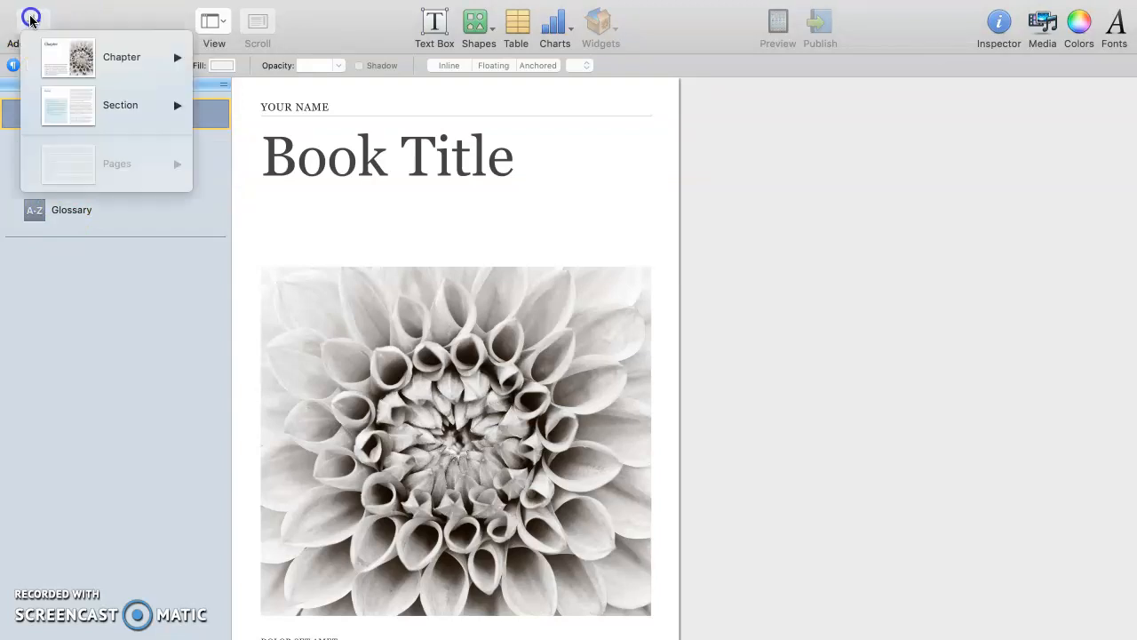
mouse_move(48, 102)
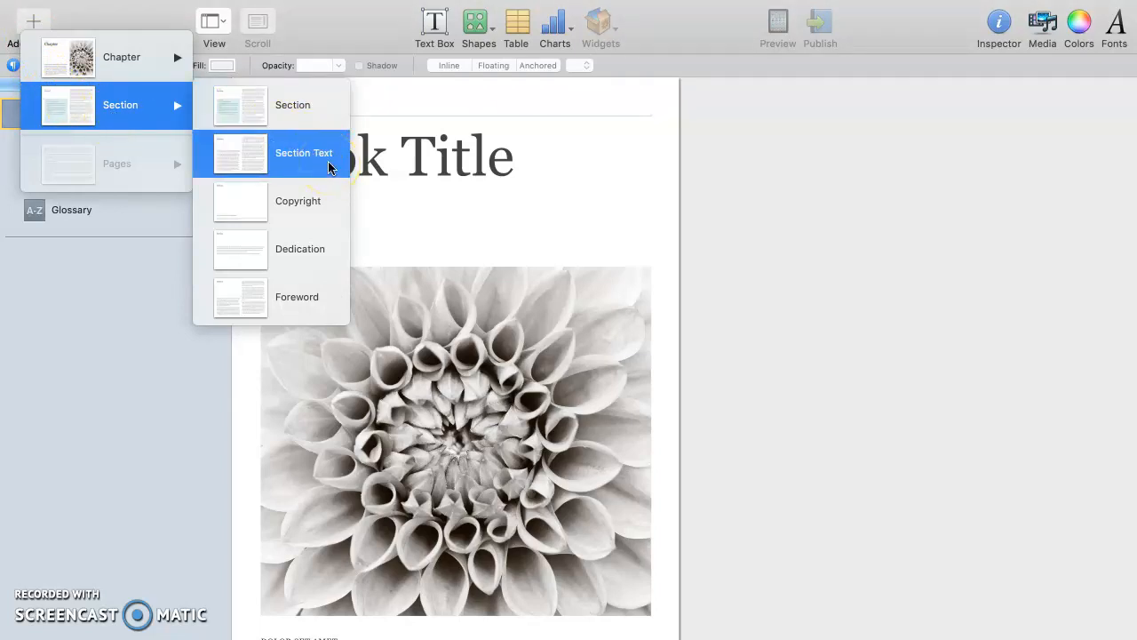
left_click(102, 16)
left_click(38, 18)
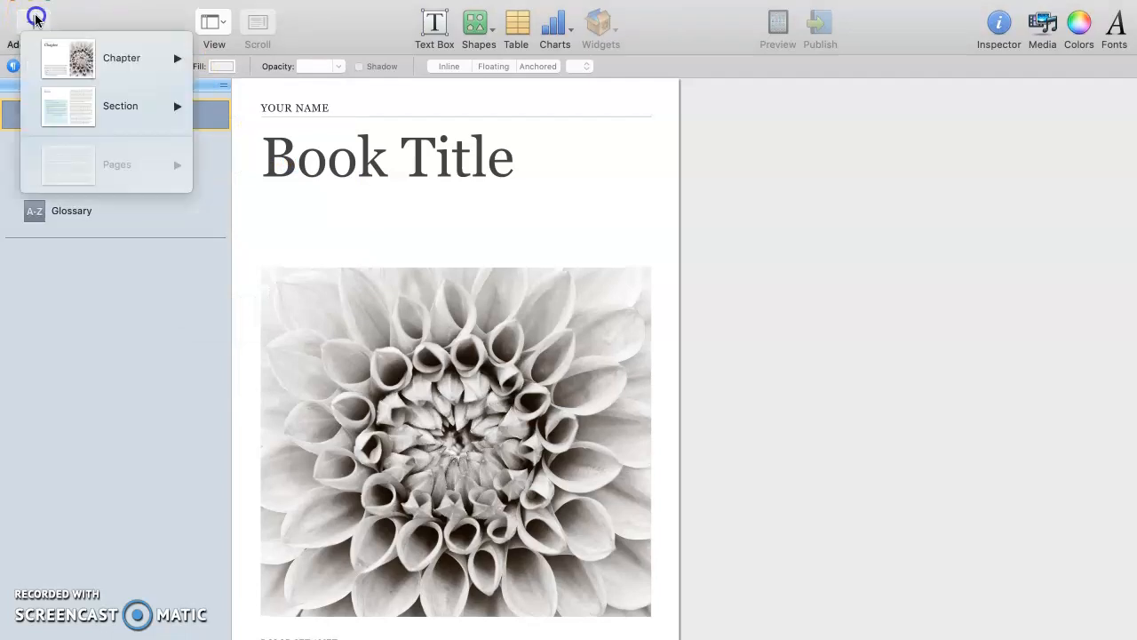
mouse_move(89, 106)
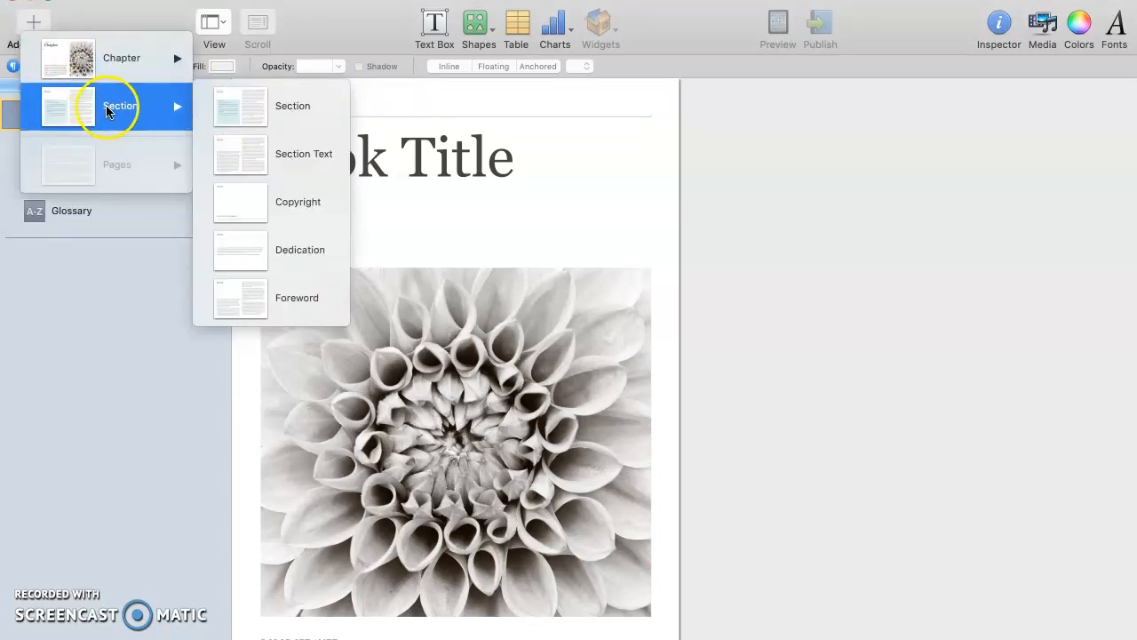
left_click(317, 167)
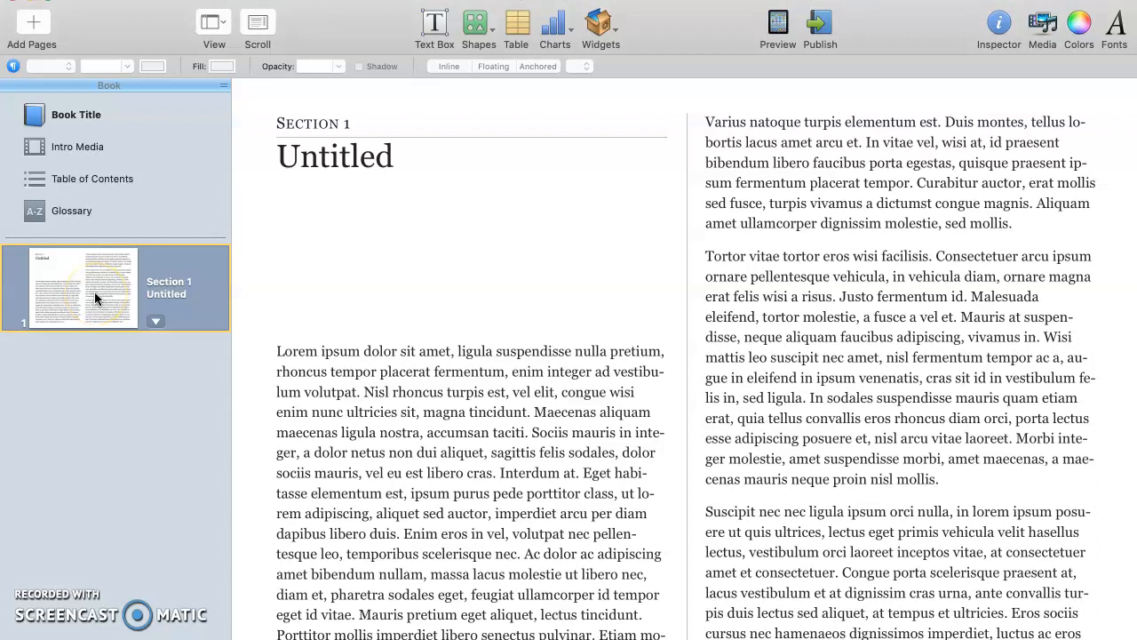
- Add four 2 Column pages to Section 1, then return to its opening page
left_click(34, 26)
mouse_move(57, 162)
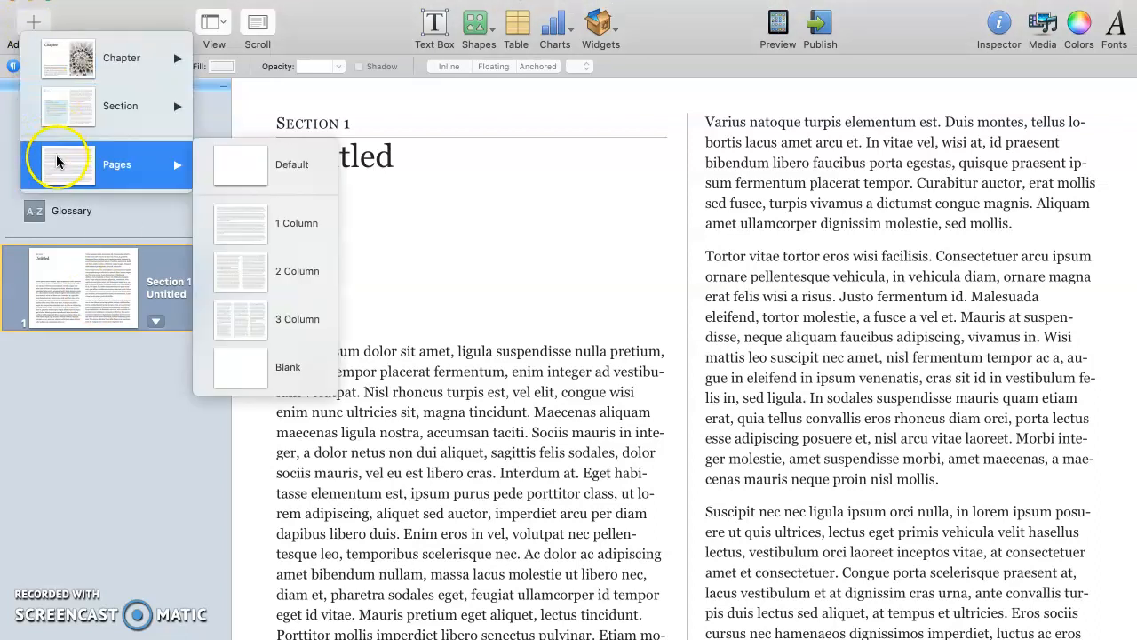
left_click(280, 279)
left_click(34, 25)
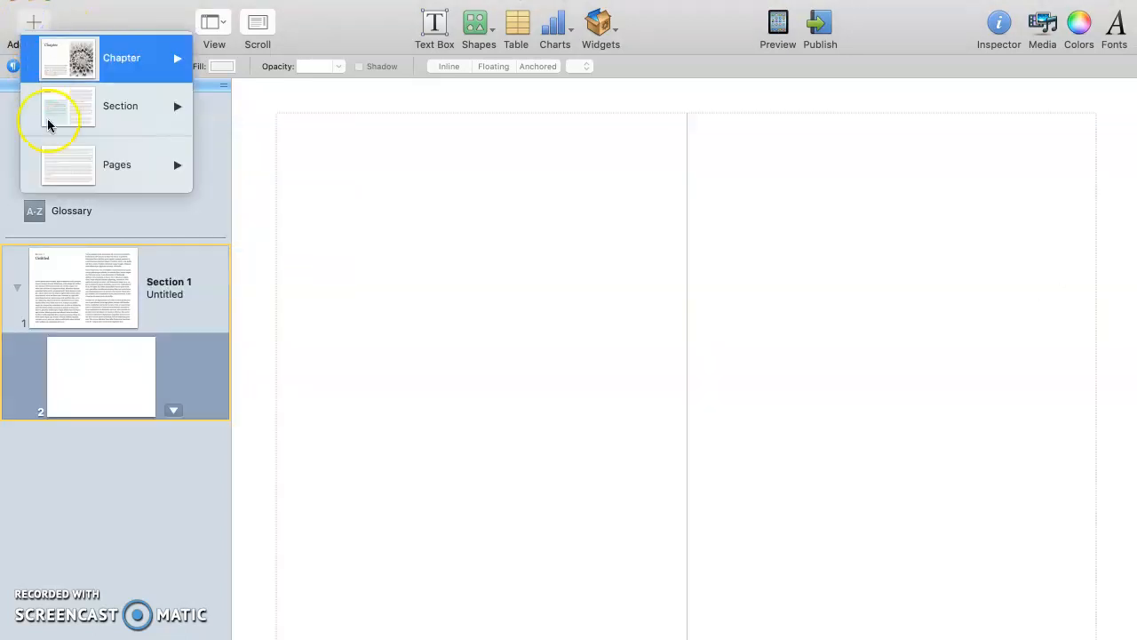
mouse_move(80, 165)
left_click(280, 277)
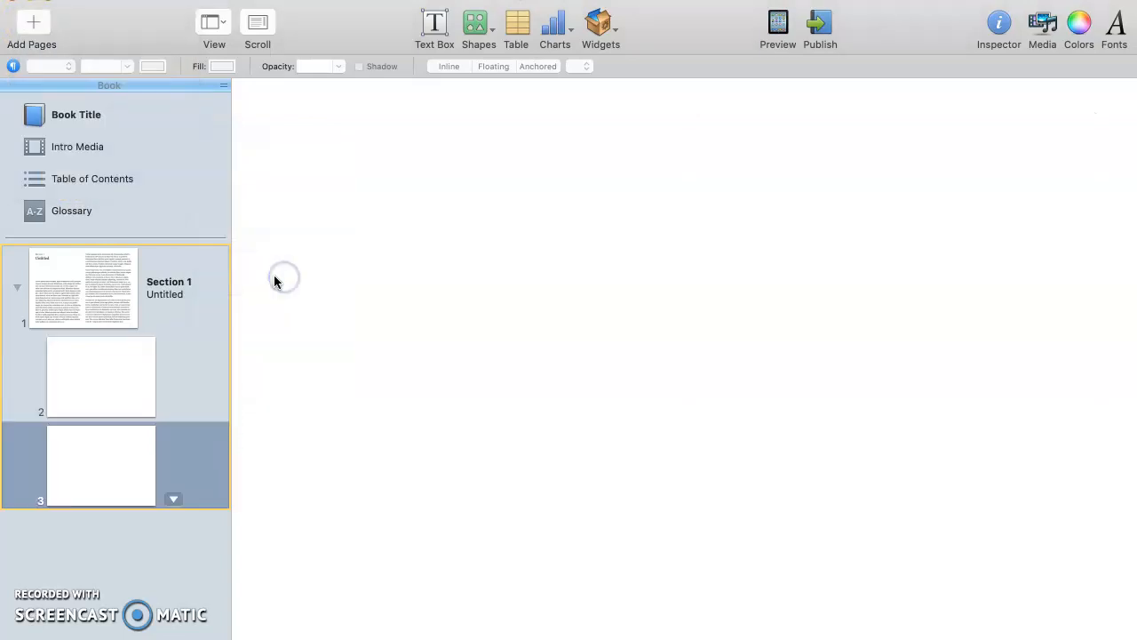
left_click(26, 25)
mouse_move(59, 172)
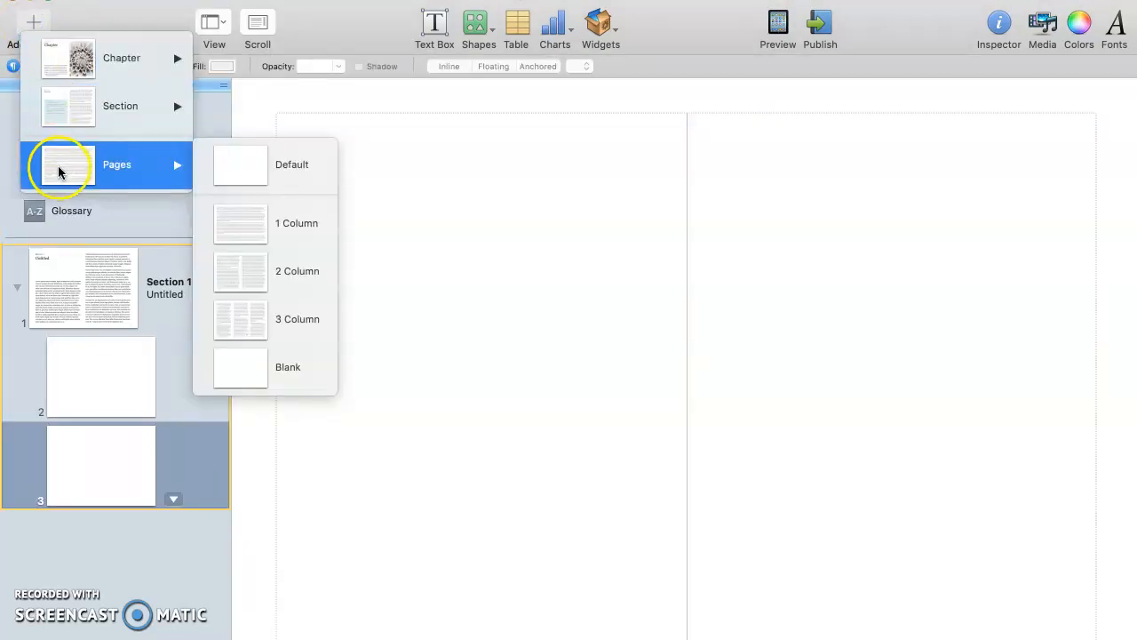
left_click(283, 272)
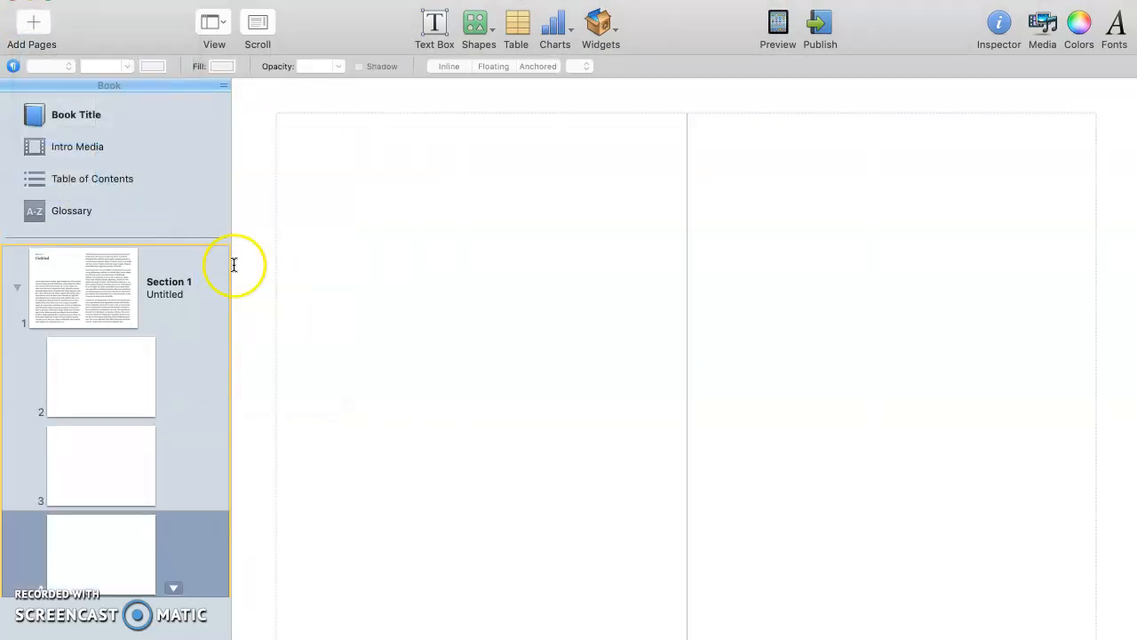
left_click(40, 25)
mouse_move(71, 161)
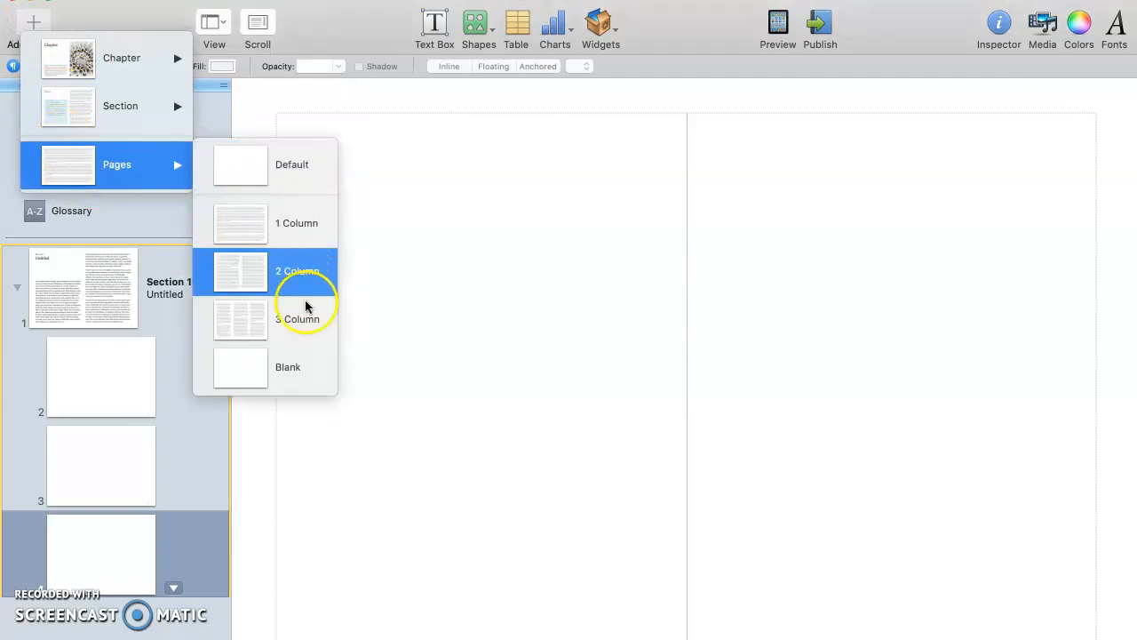
left_click(298, 272)
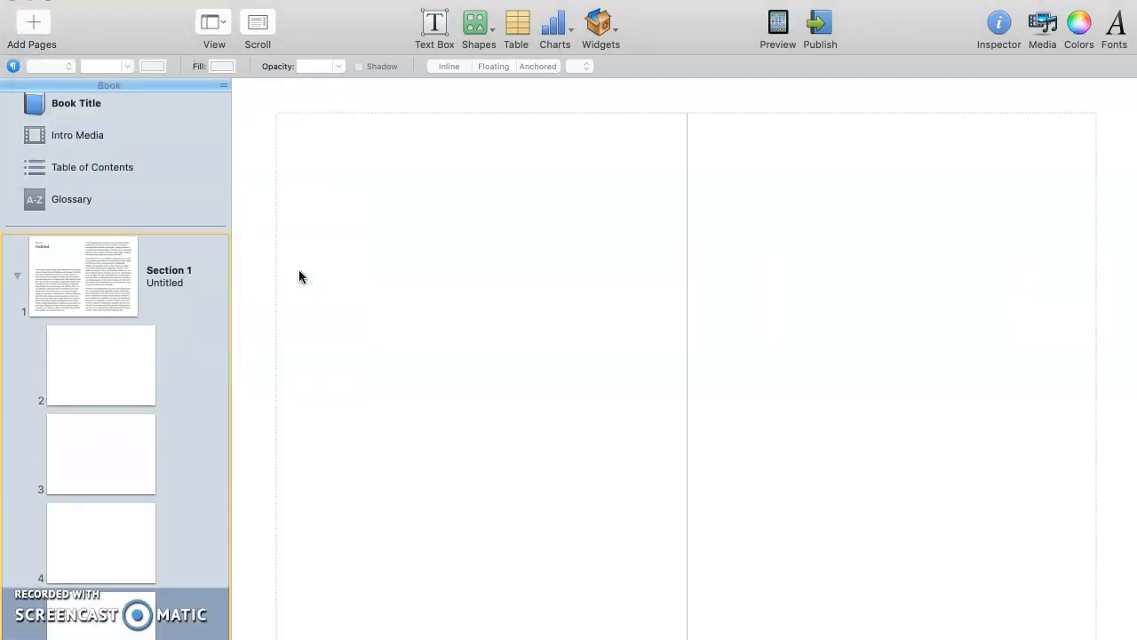
left_click(80, 292)
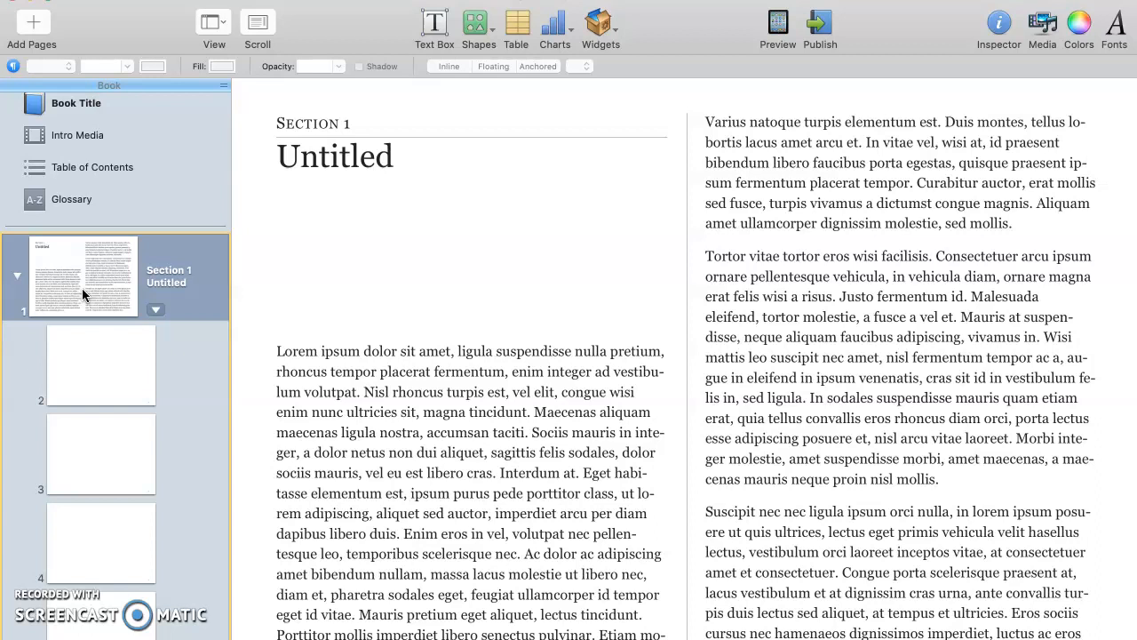
- Highlight the Walt Disney title and scroll through the Gale biography before returning to iBooks Author
key("super+Tab")
key("super+Tab")
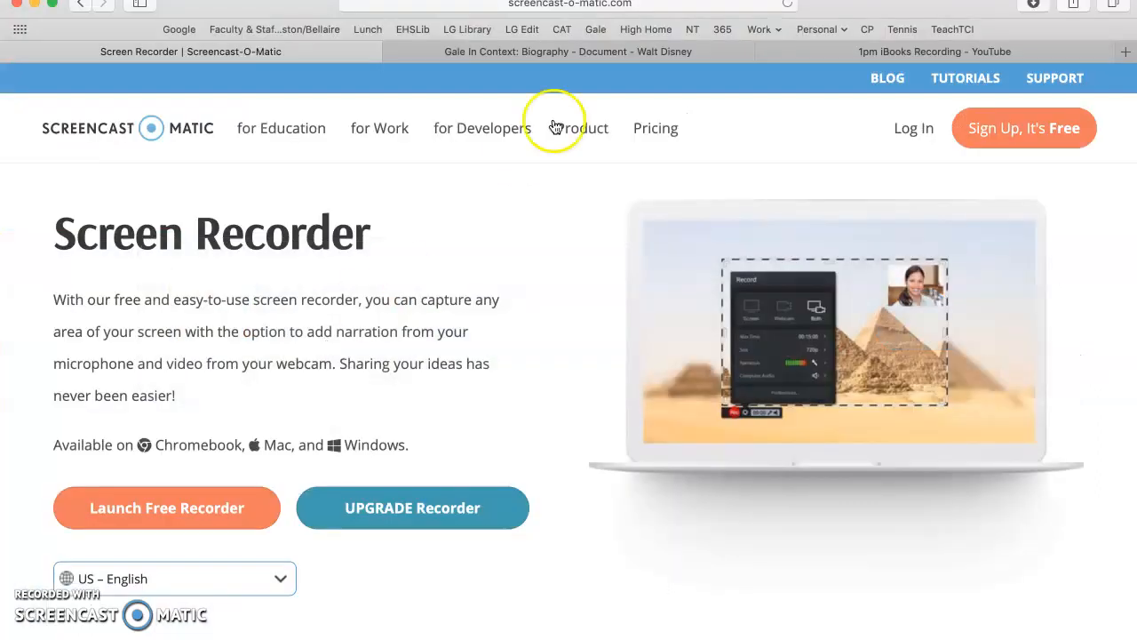
left_click(558, 52)
scroll(564, 348, "up", 6)
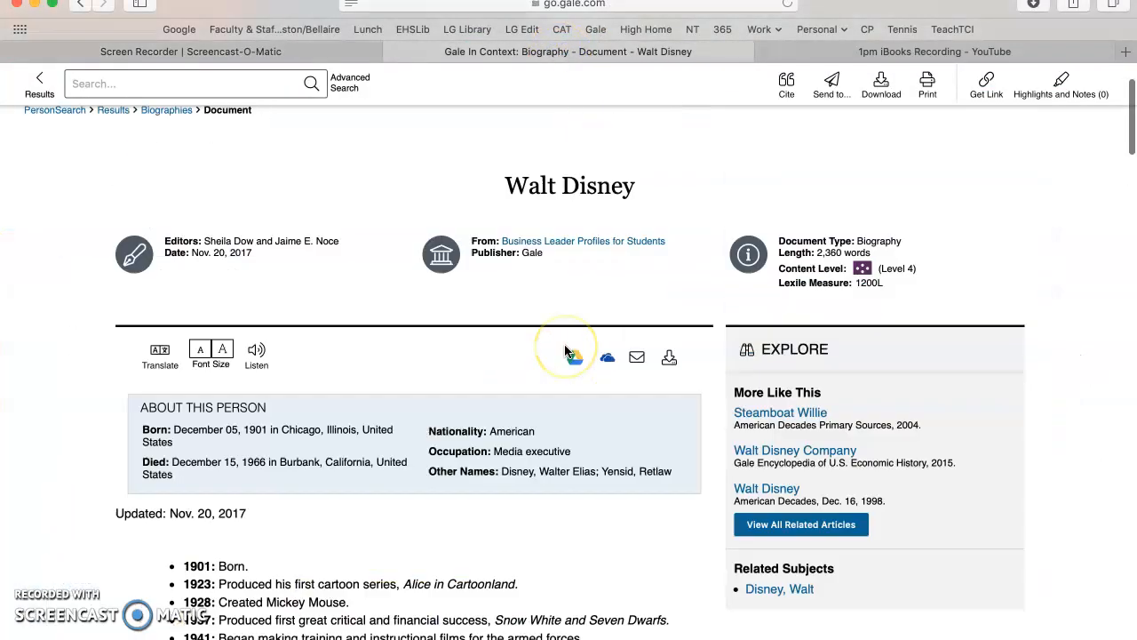
left_click_drag(507, 294, 641, 294)
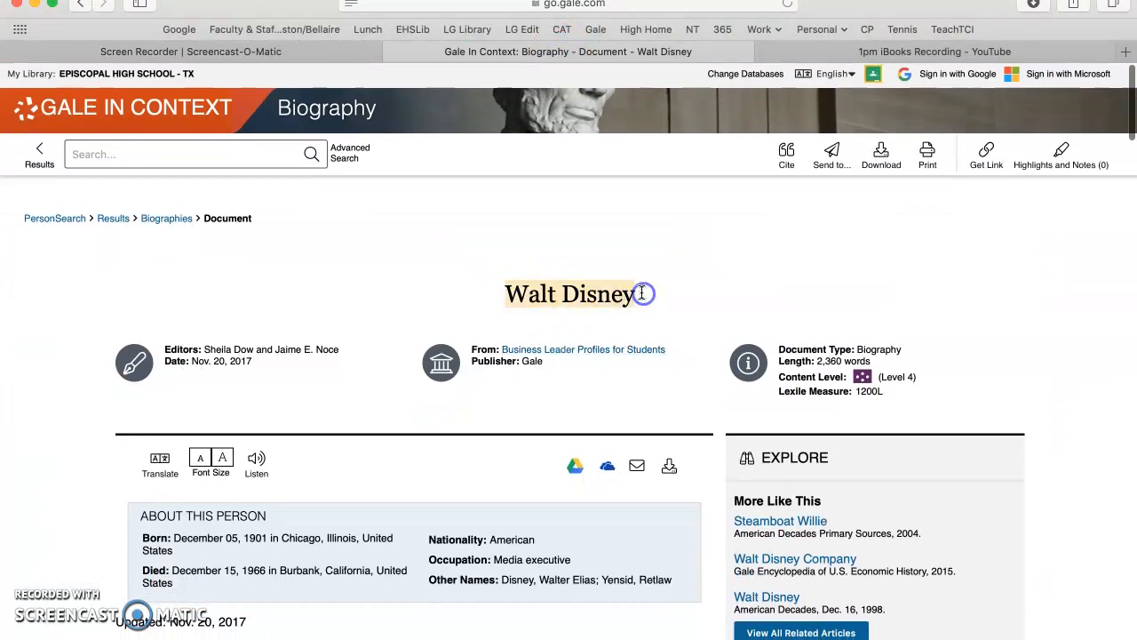
scroll(647, 402, "down", 5)
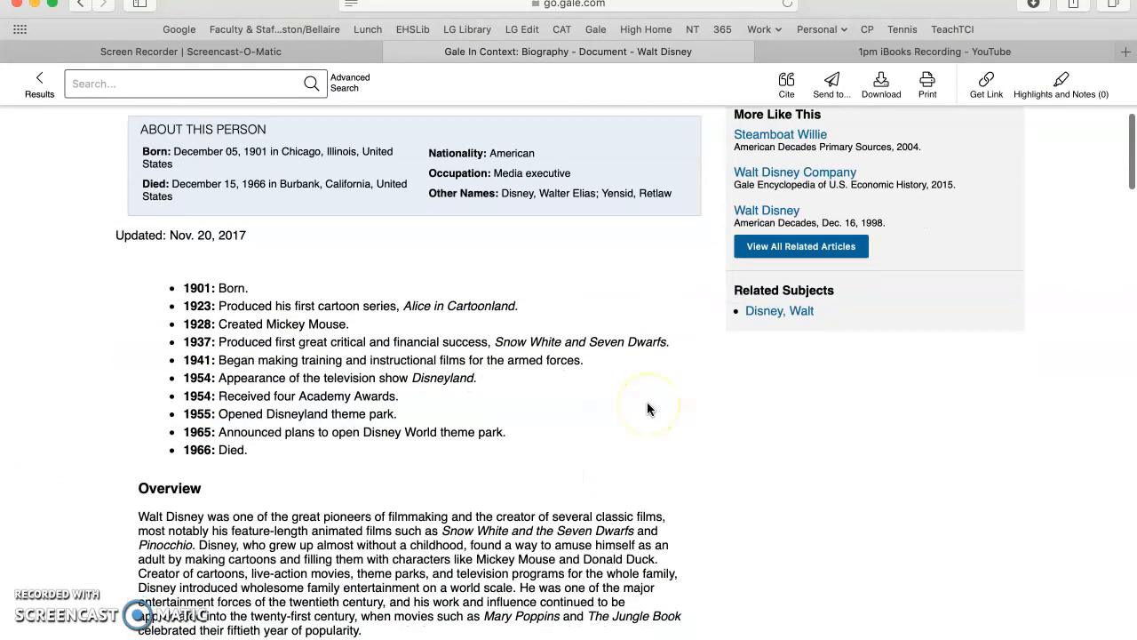
scroll(604, 525, "down", 5)
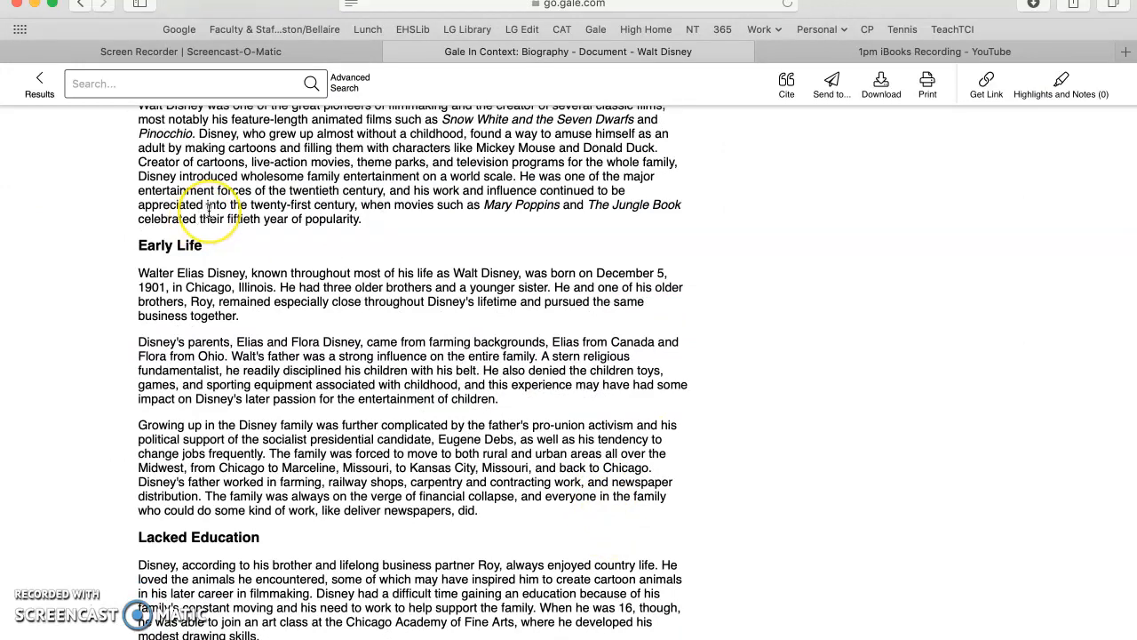
key("super+Tab")
- Paste the Walt Disney article over the Lorem text and delete the blank line before 'In 1954'
left_click(315, 365)
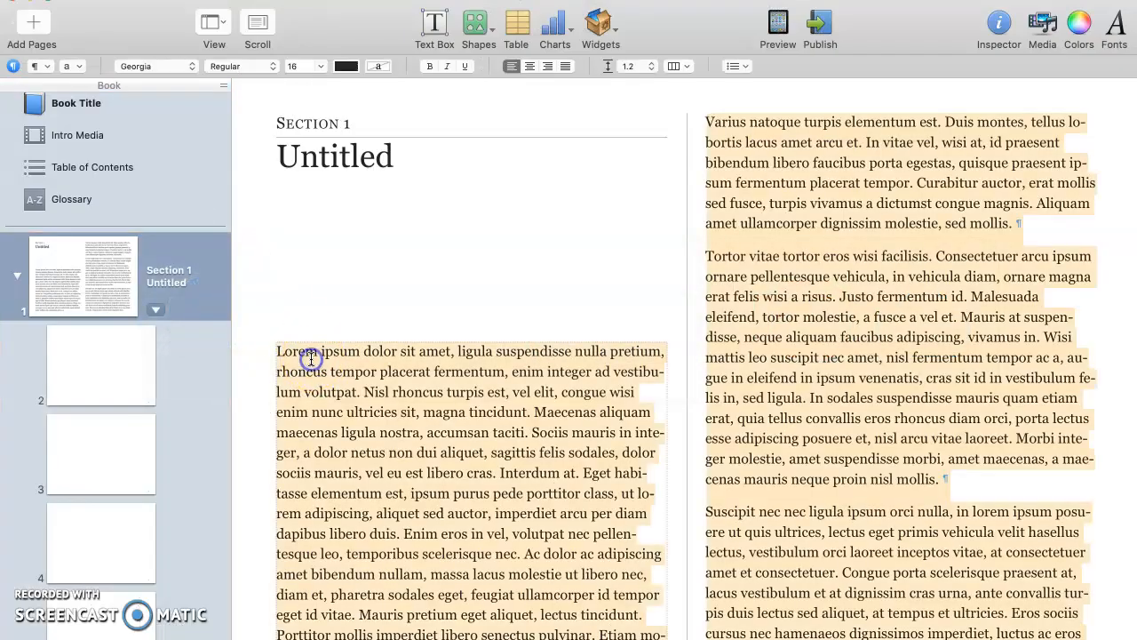
key("super+v")
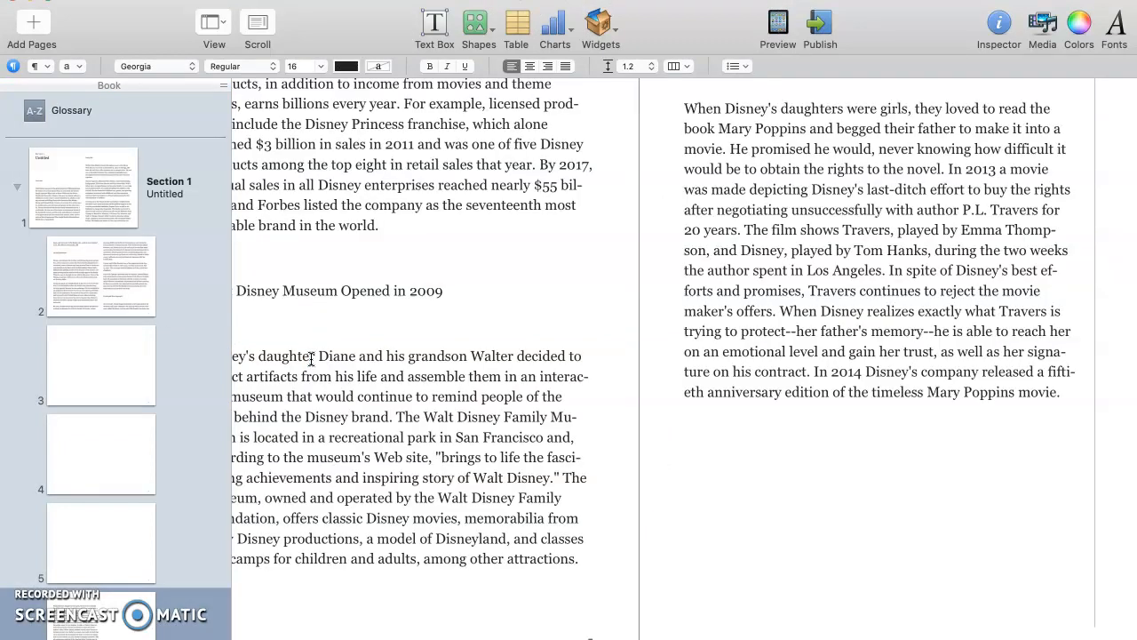
left_click(80, 207)
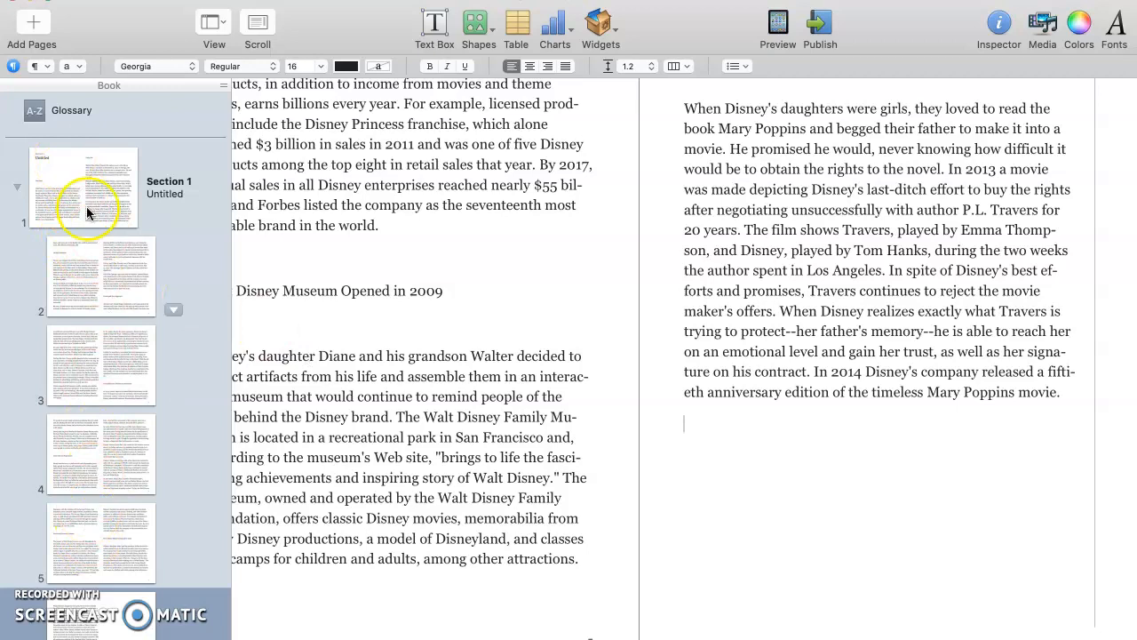
left_click(102, 544)
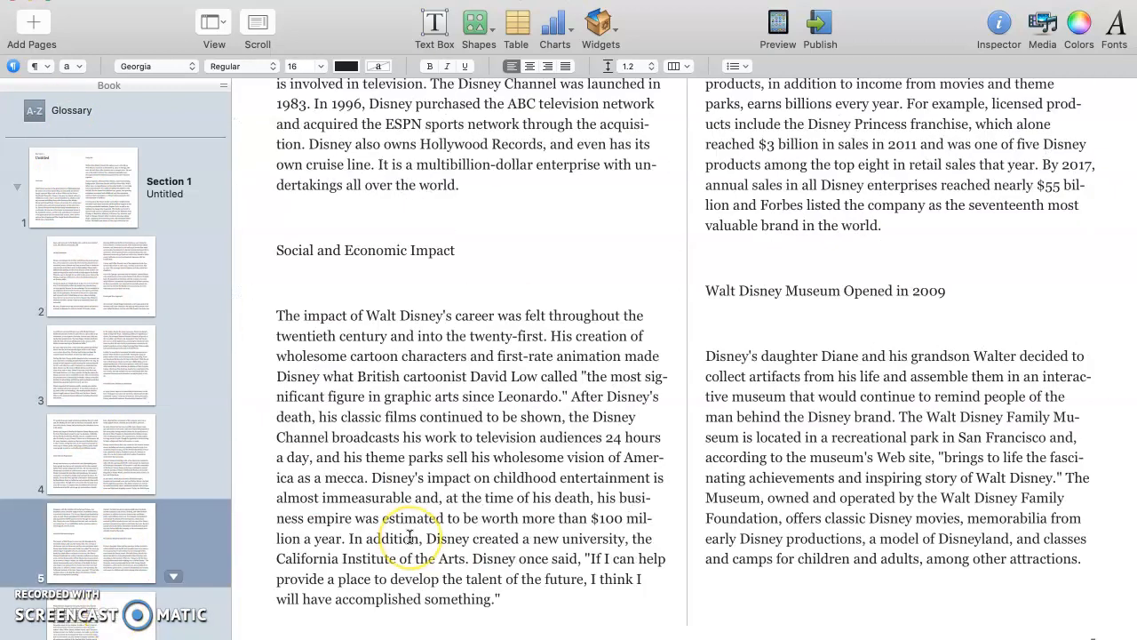
key("Up")
key("Up")
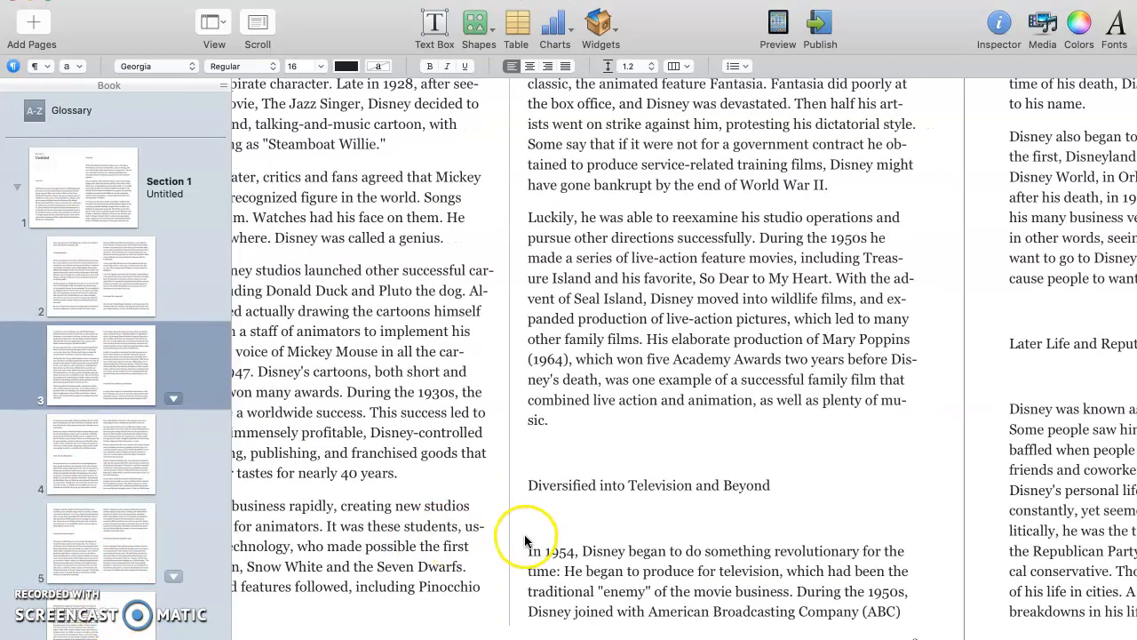
left_click(529, 551)
key("BackSpace")
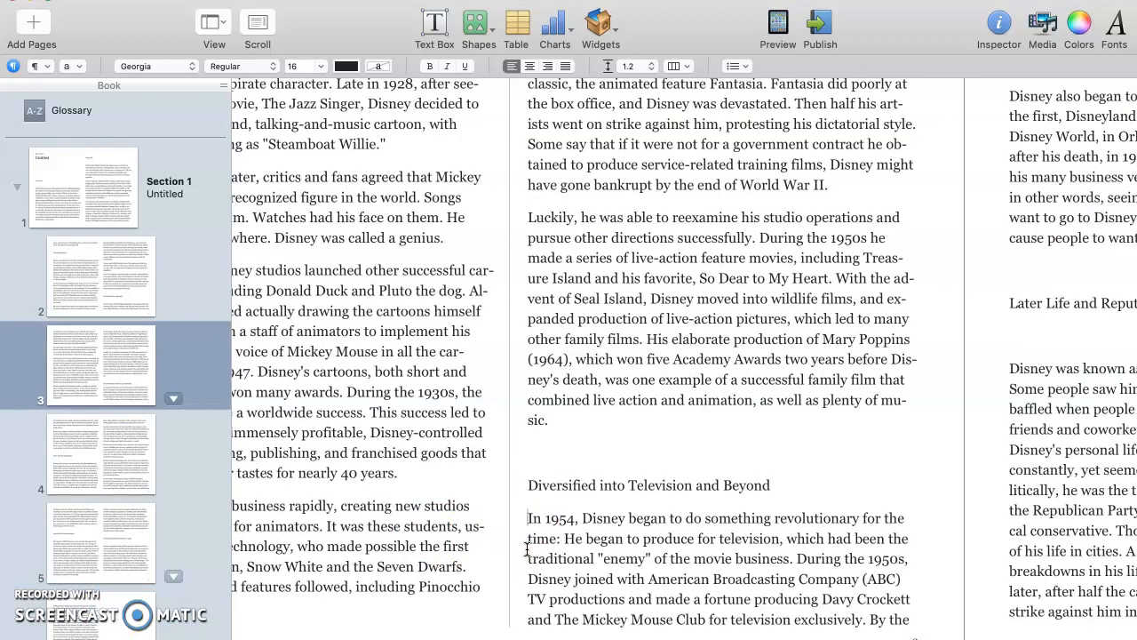
scroll(376, 482, "up", 15)
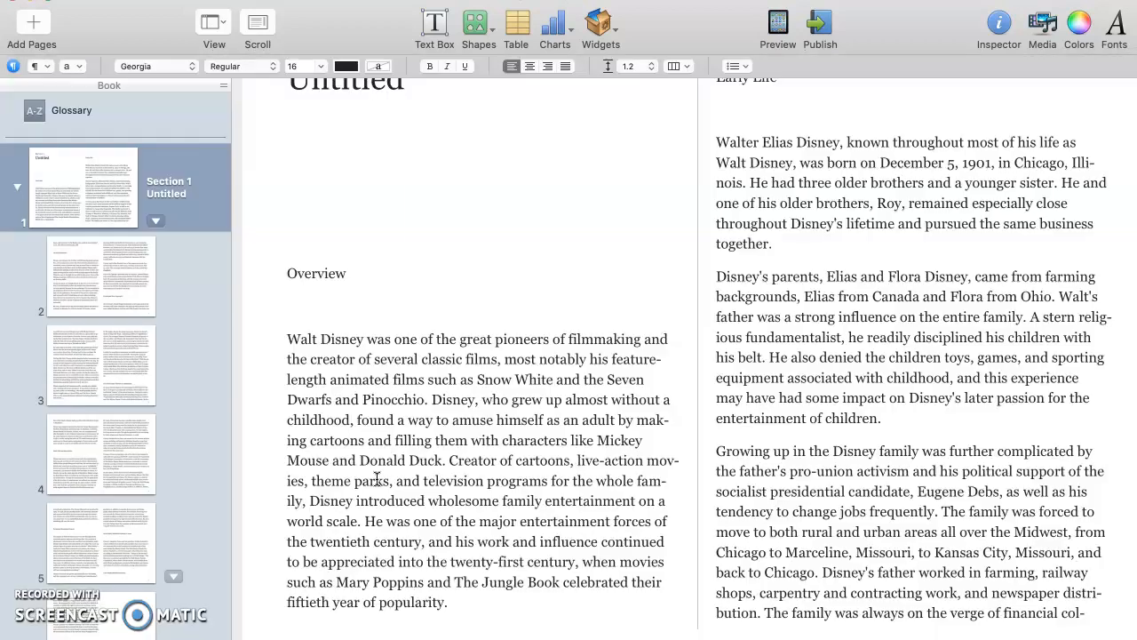
- Remove the blank line above the Overview paragraph, undoing an accidental deletion of Walt's W
left_click(286, 392)
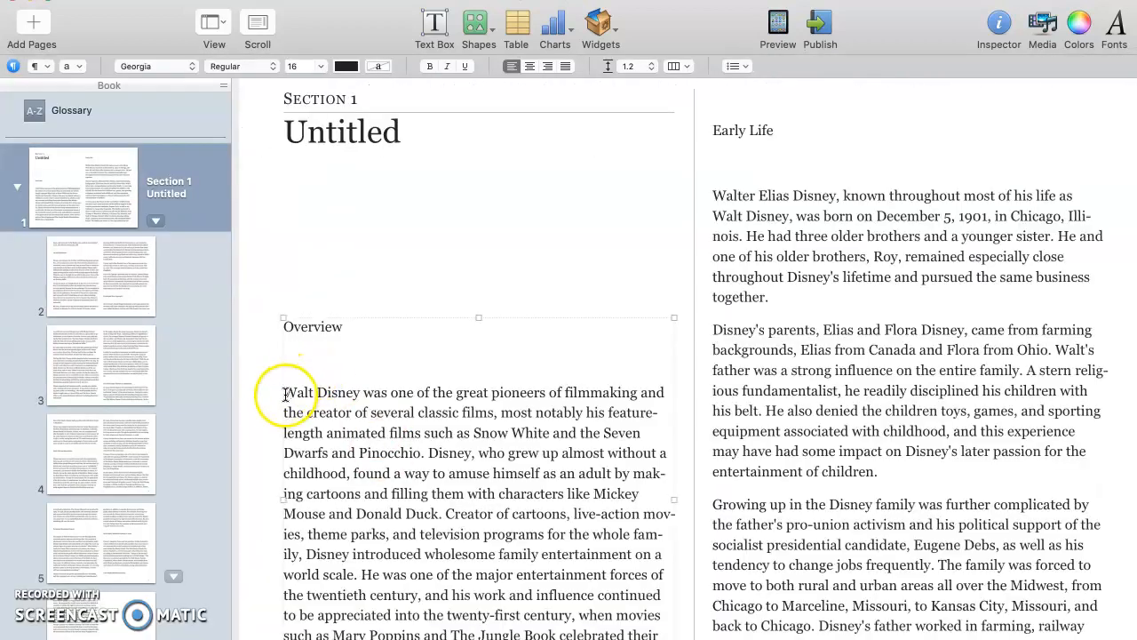
left_click(287, 392)
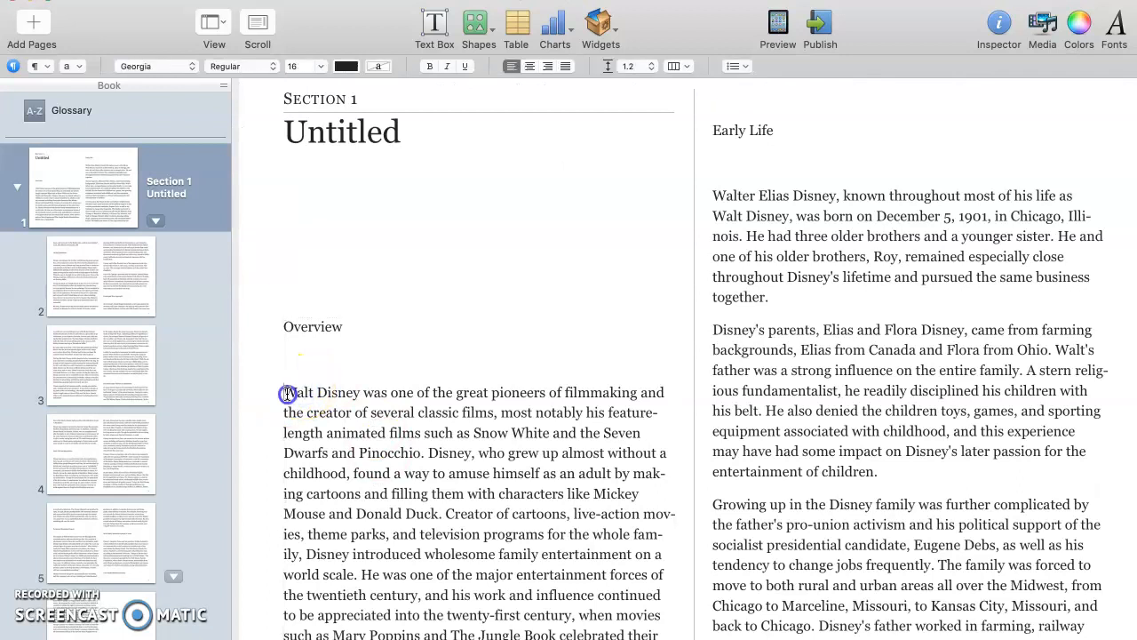
key("Delete")
key("super+z")
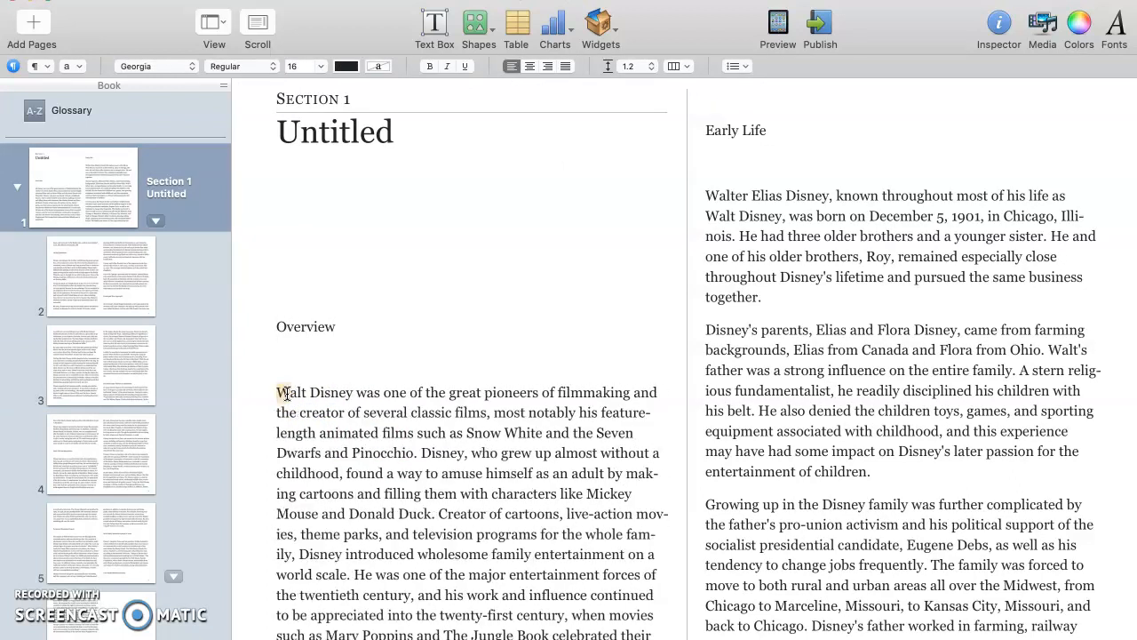
key("BackSpace")
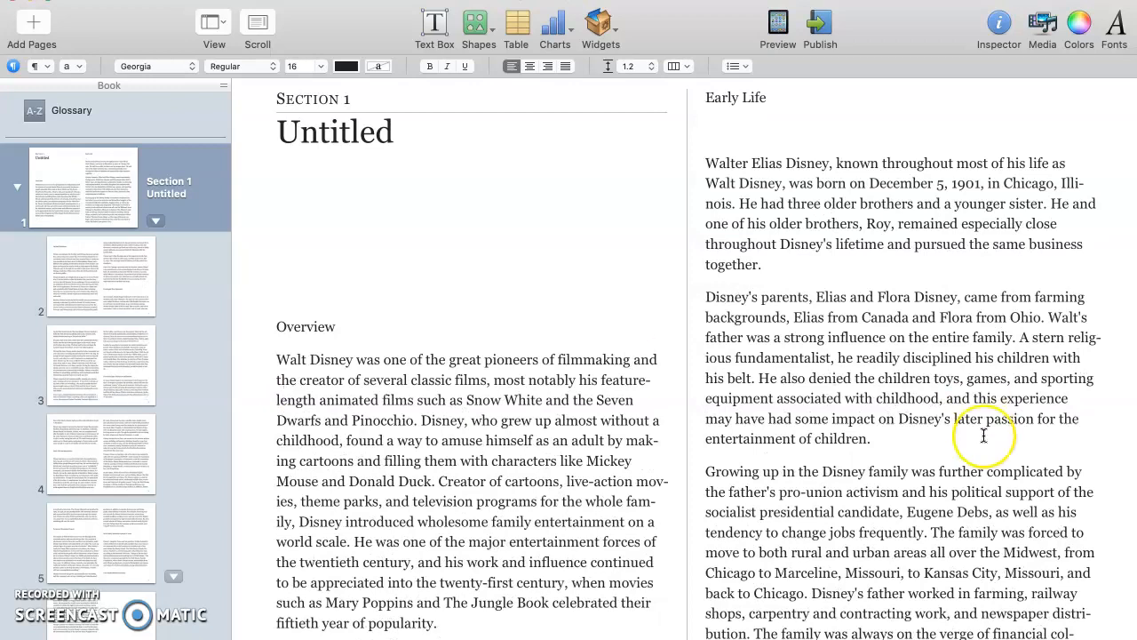
scroll(984, 435, "right", 9)
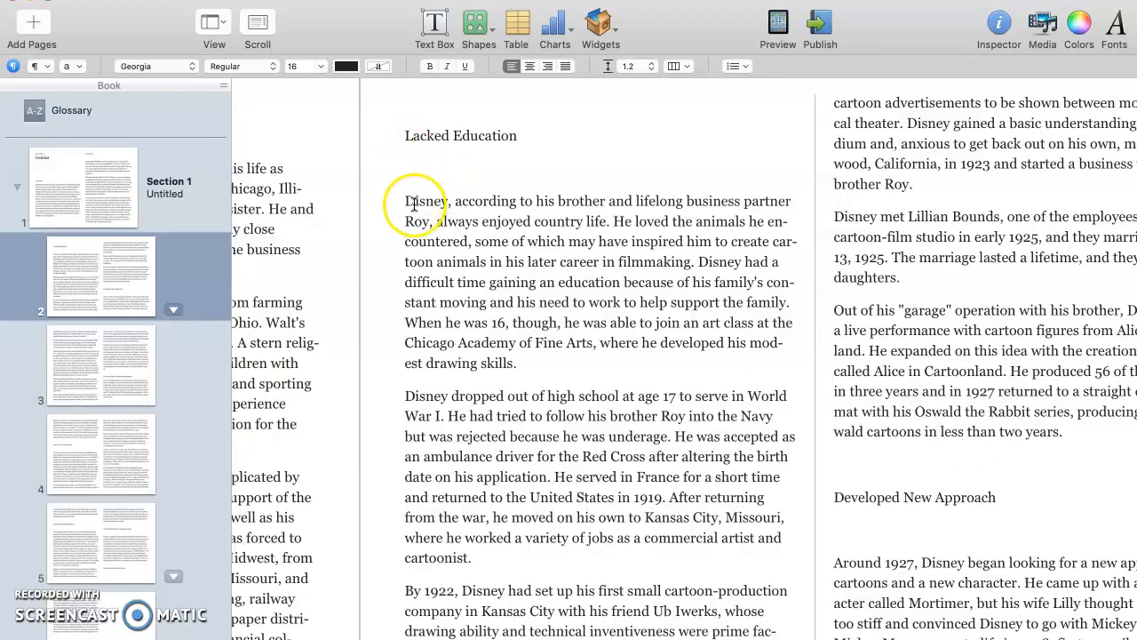
- Delete the blank lines under Developed New Approach and above the television heading
left_click(408, 202)
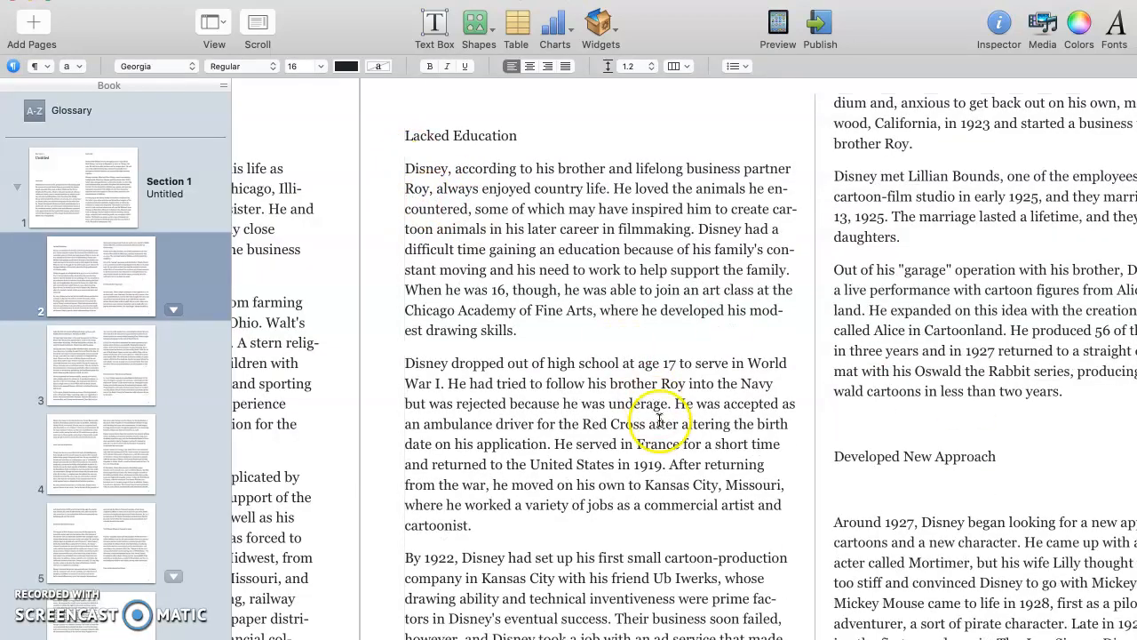
scroll(655, 418, "right", 5)
left_click(593, 531)
key("BackSpace")
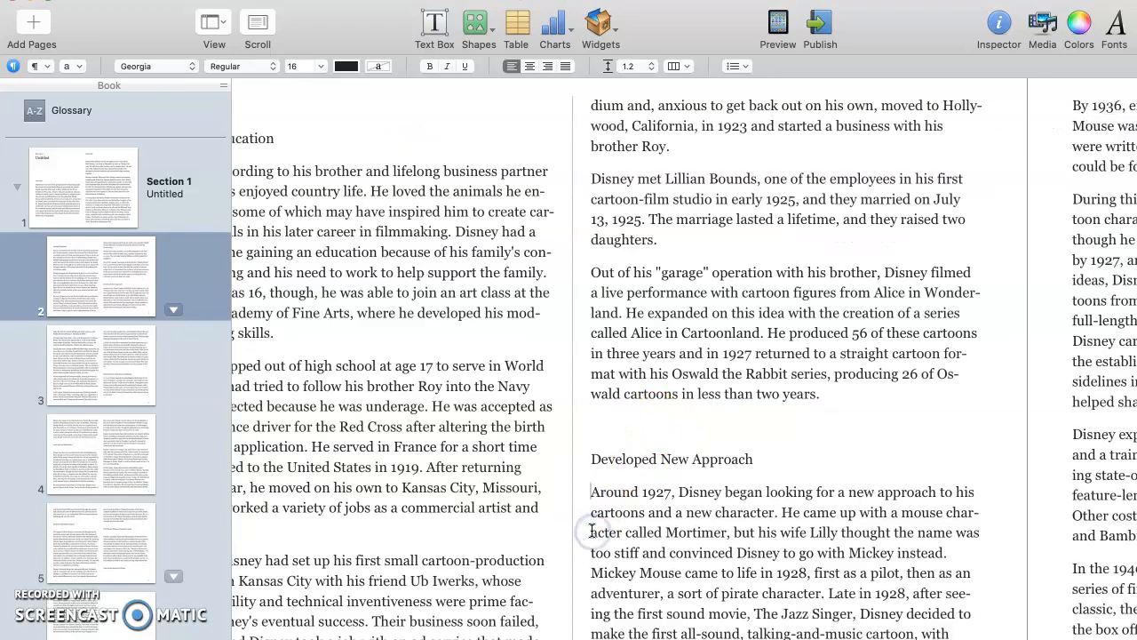
scroll(973, 519, "right", 5)
left_click(640, 507)
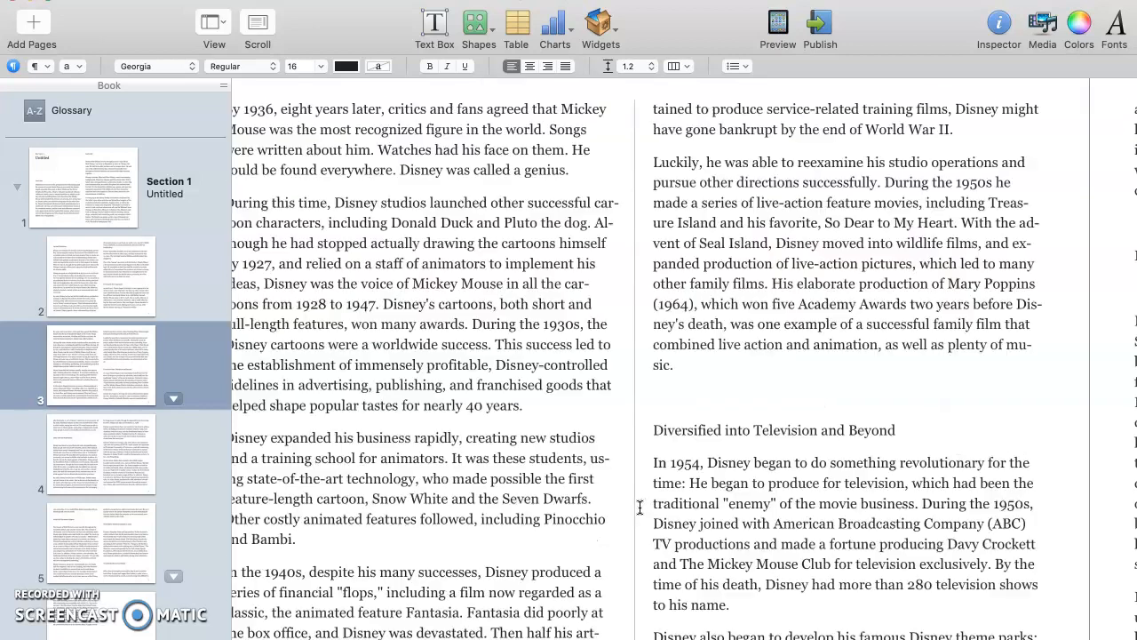
left_click(643, 432)
key("BackSpace")
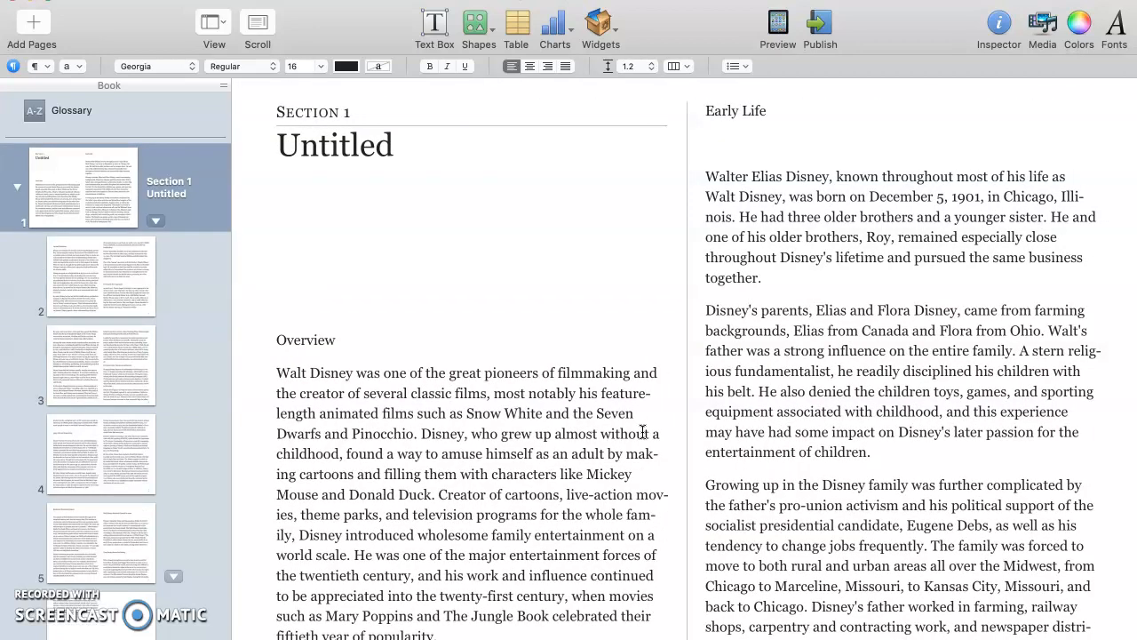
- Change the 'Section 1' label to YOUR NAME and the 'Untitled' heading to BOOK TITLE
left_click(309, 109)
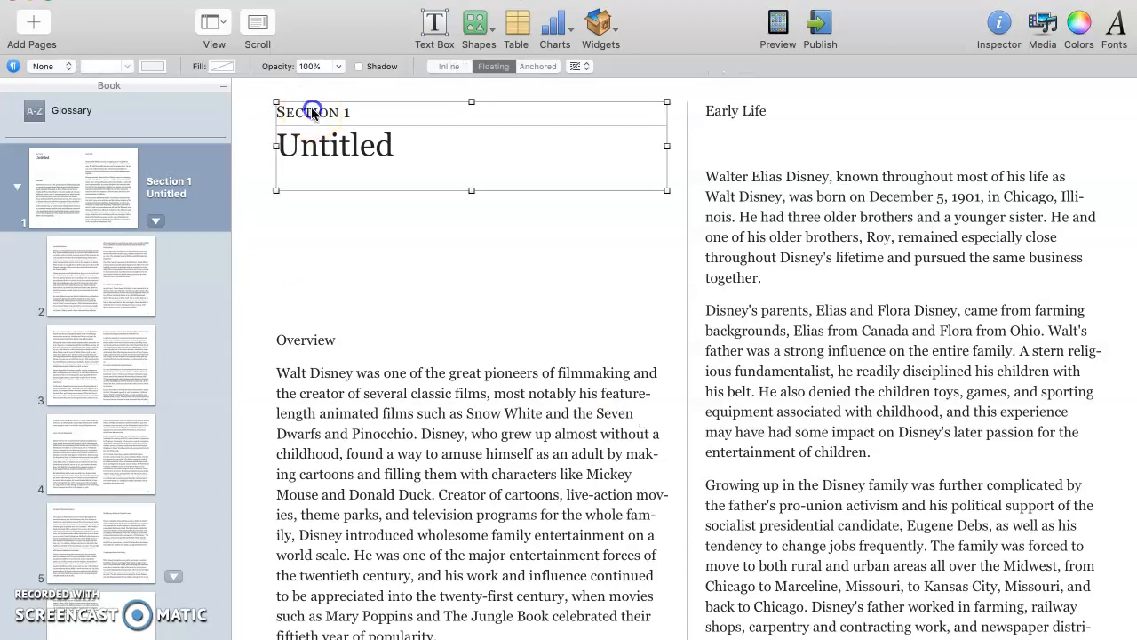
triple_click(312, 109)
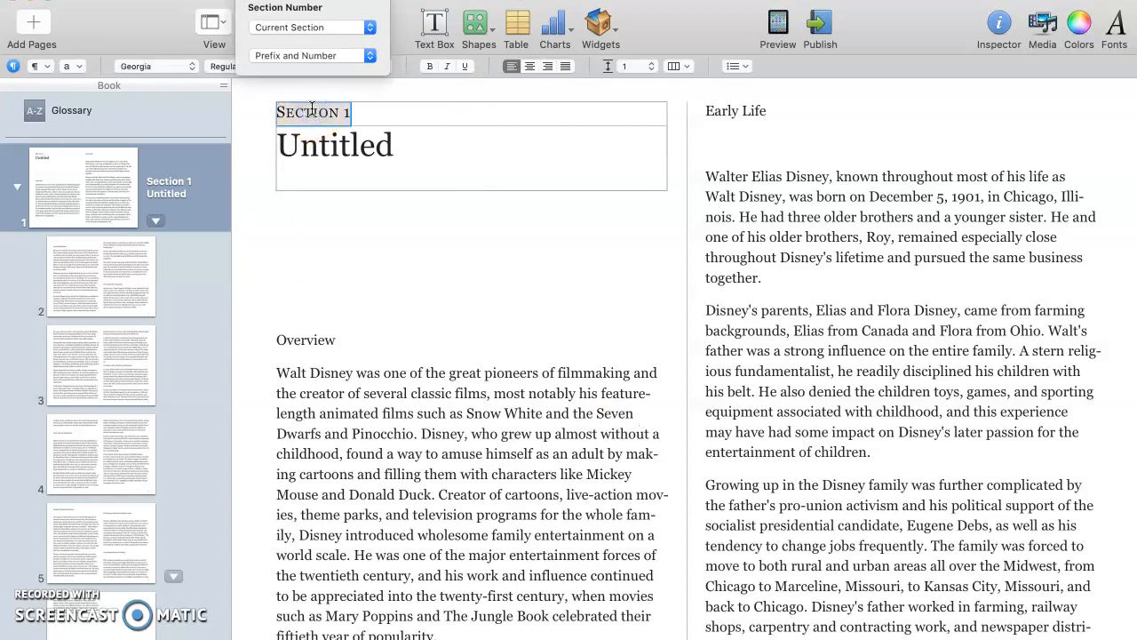
type("OUR NAME")
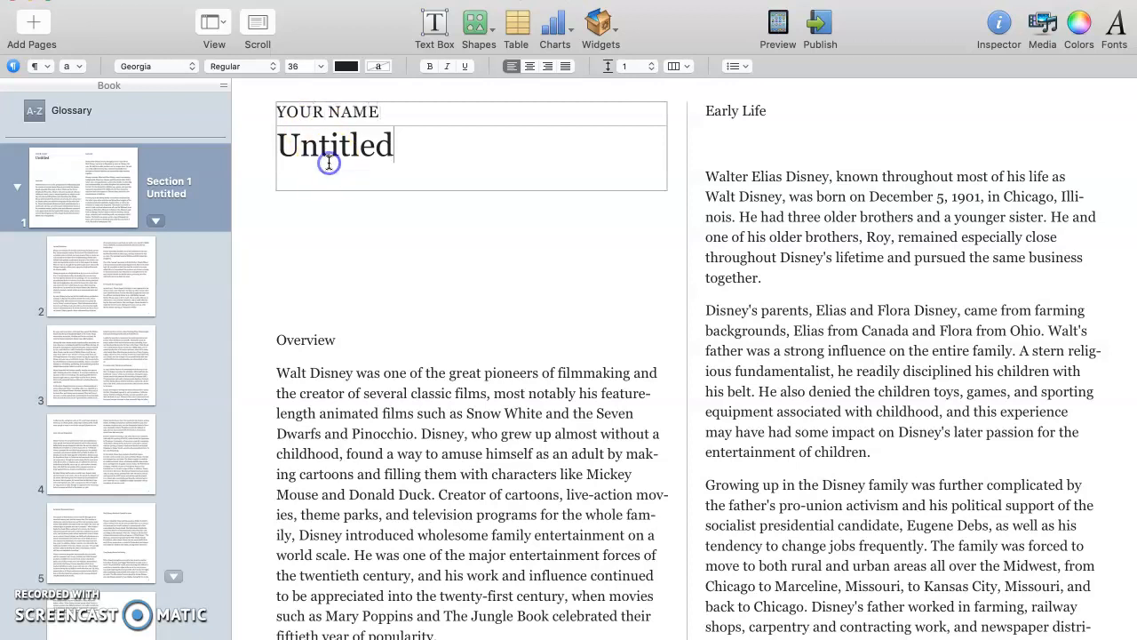
double_click(325, 146)
type("BOOK TITLE")
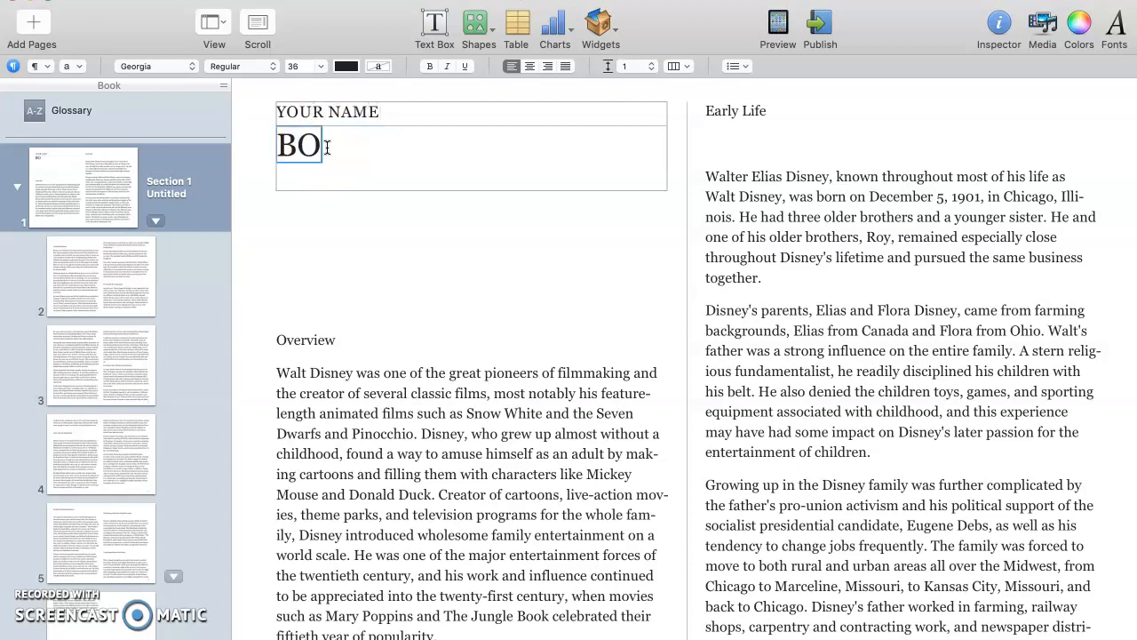
left_click(345, 252)
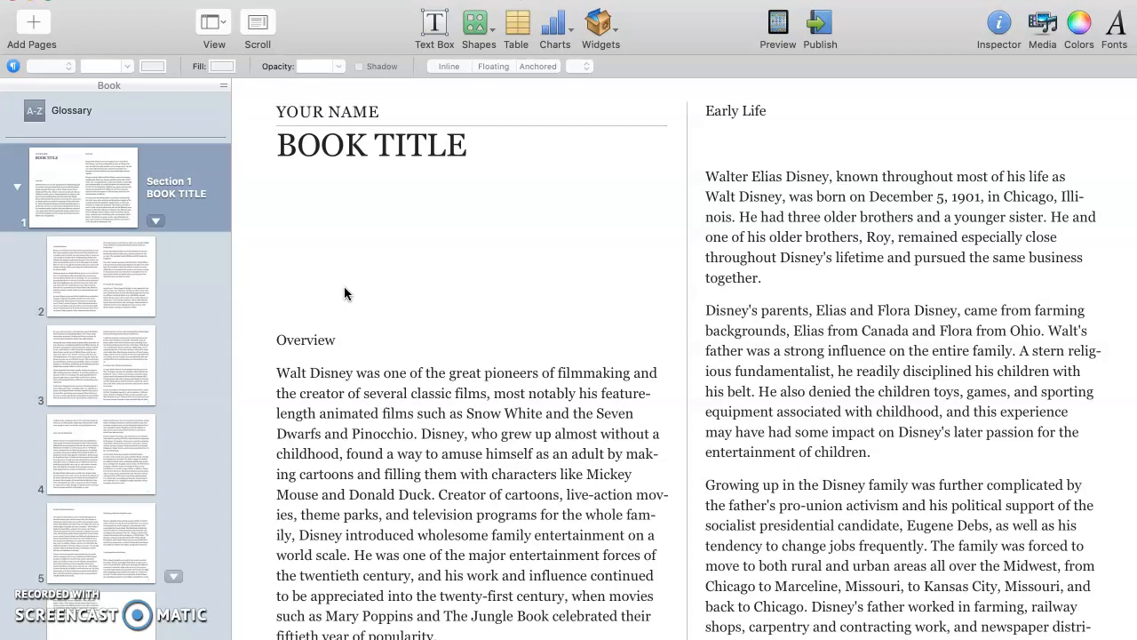
- Drag 'Walt and his sister.jpg' from DISNEY Pic Research onto page 1 beside the Early Life text
key("super+Tab")
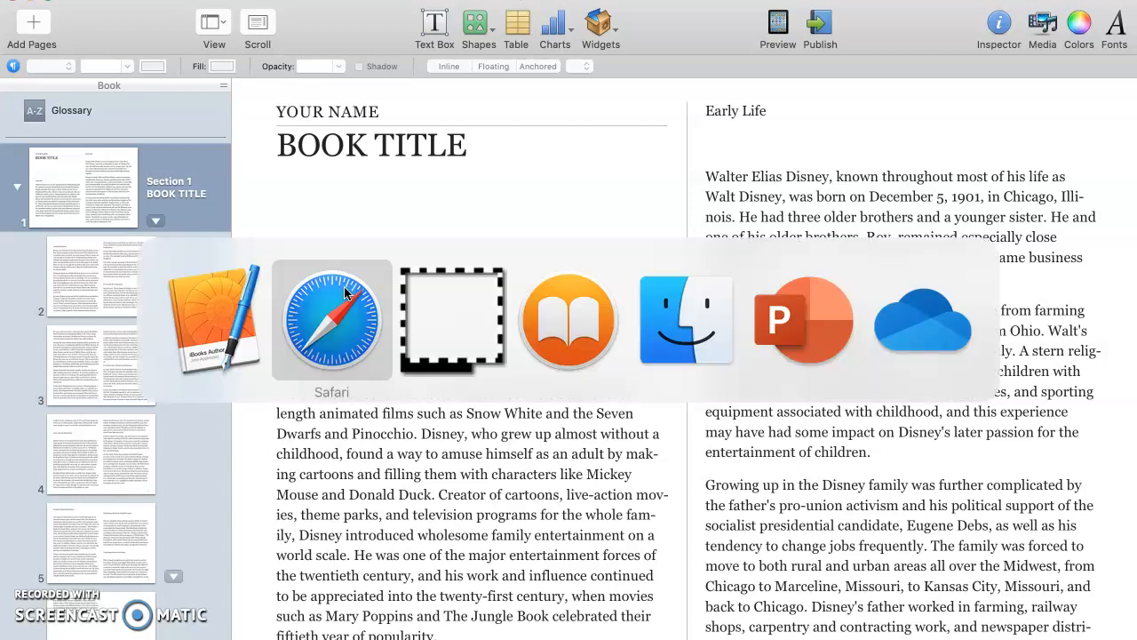
key("super+Tab")
key("super+Tab")
key("super+Tab")
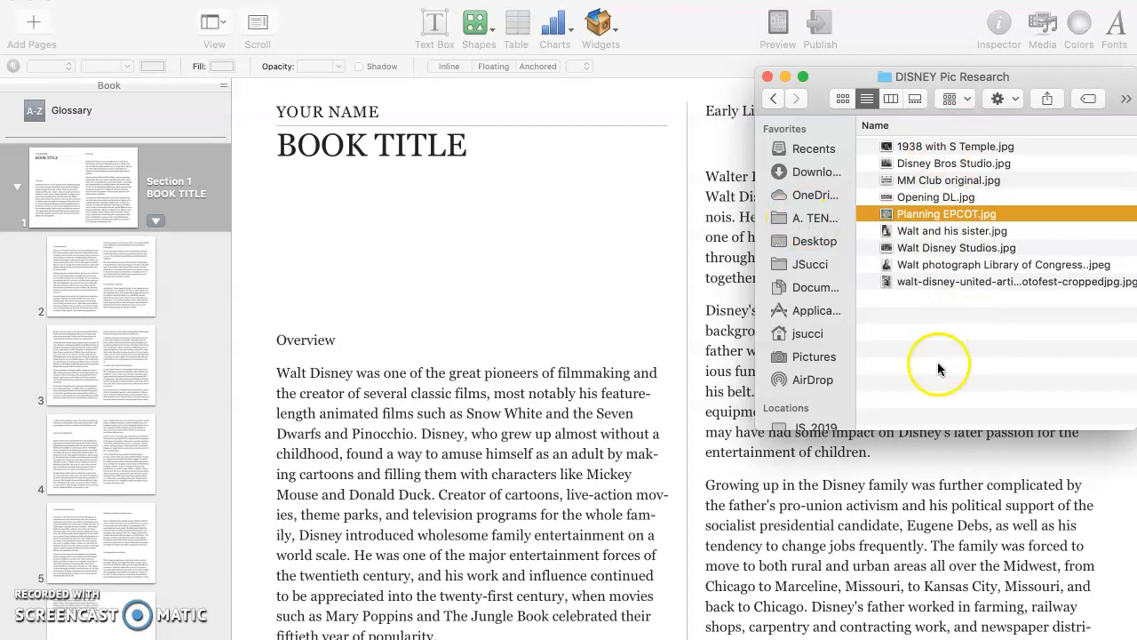
left_click(931, 282)
left_click(933, 147)
left_click(931, 163)
left_click(932, 180)
left_click(931, 198)
left_click(931, 214)
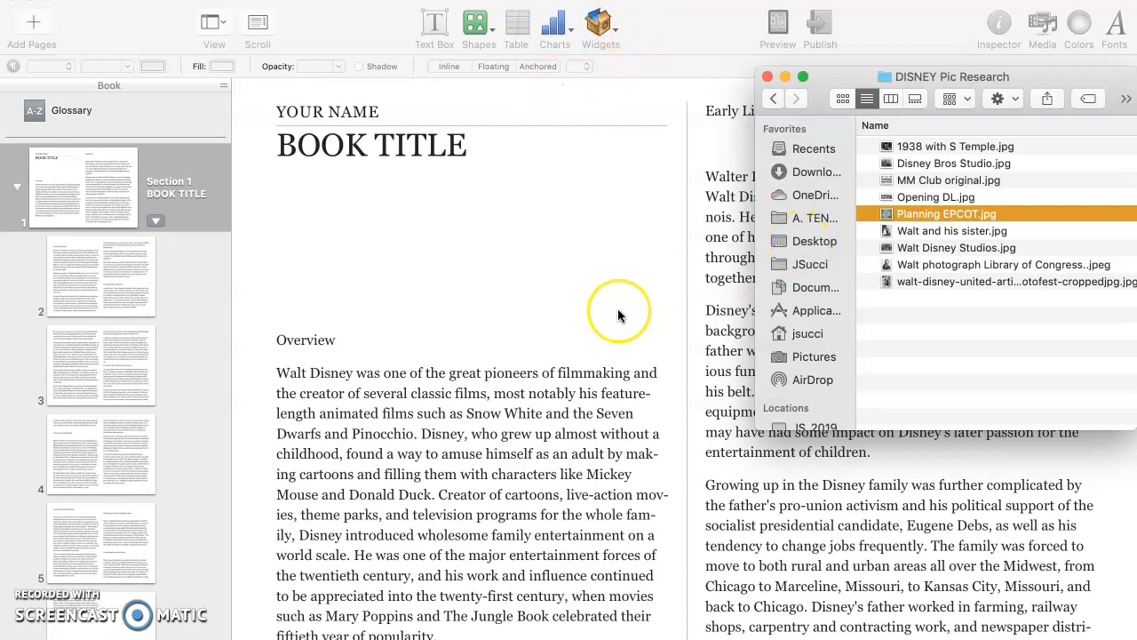
scroll(617, 312, "down", 5)
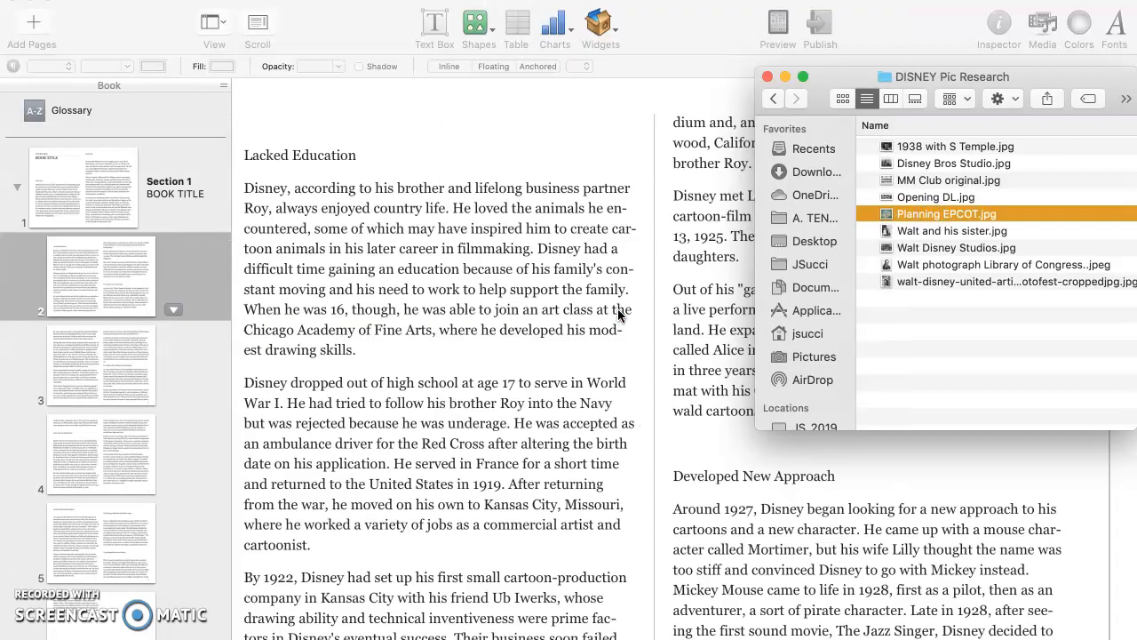
left_click(957, 232)
scroll(453, 369, "up", 5)
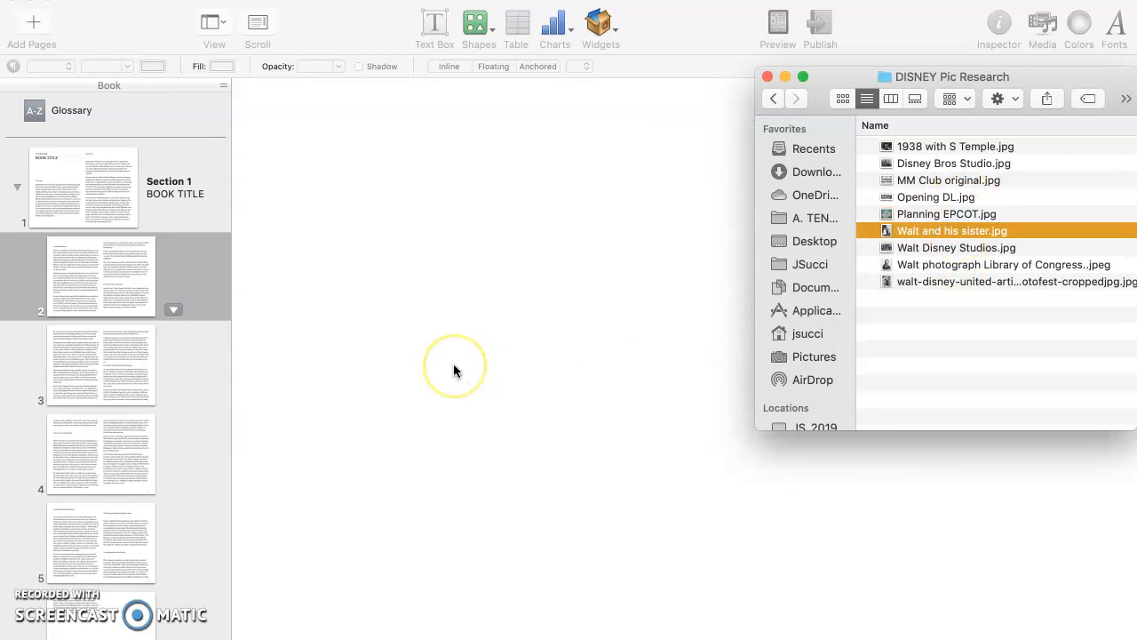
left_click_drag(924, 223, 441, 367)
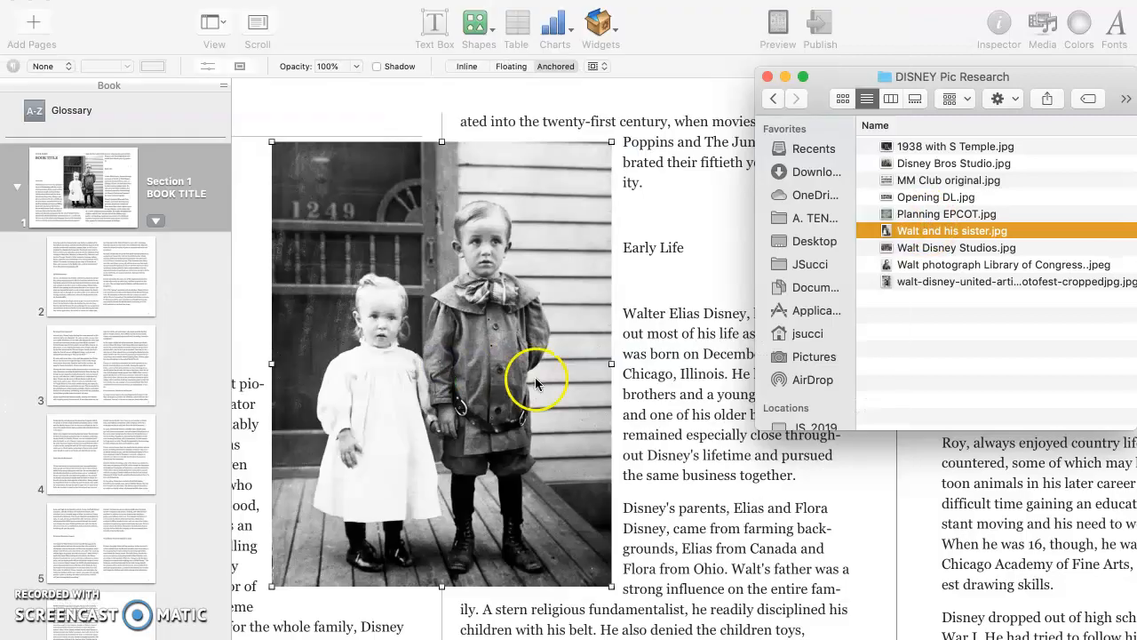
left_click(731, 167)
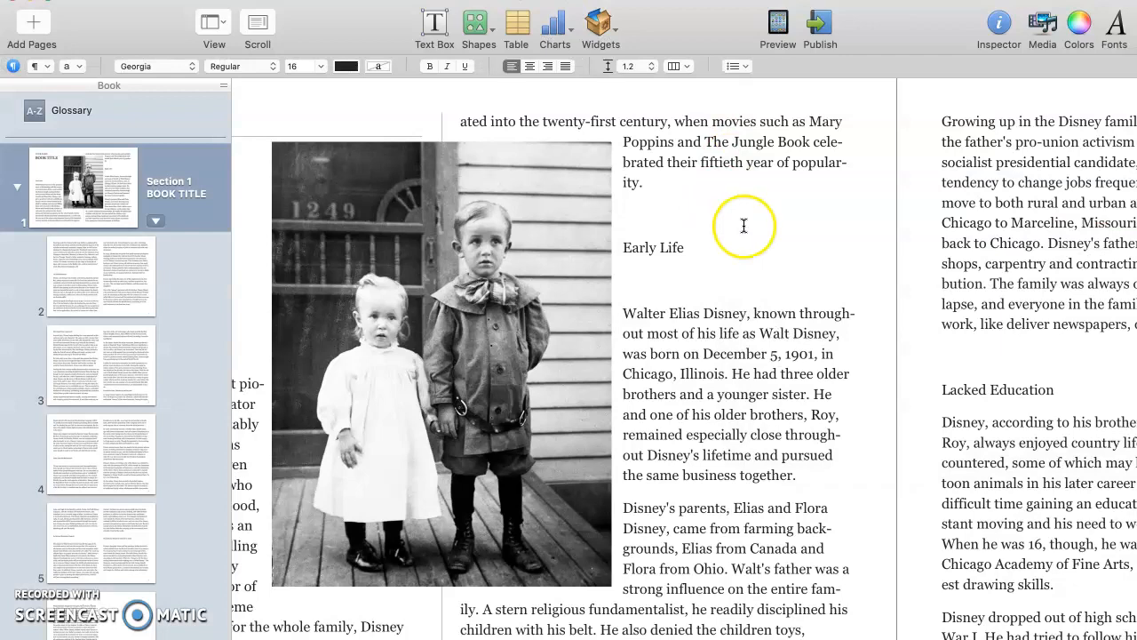
- Move the Walt-and-sister photo further right on page 1, leaving the widget list unused
left_click_drag(499, 235, 706, 207)
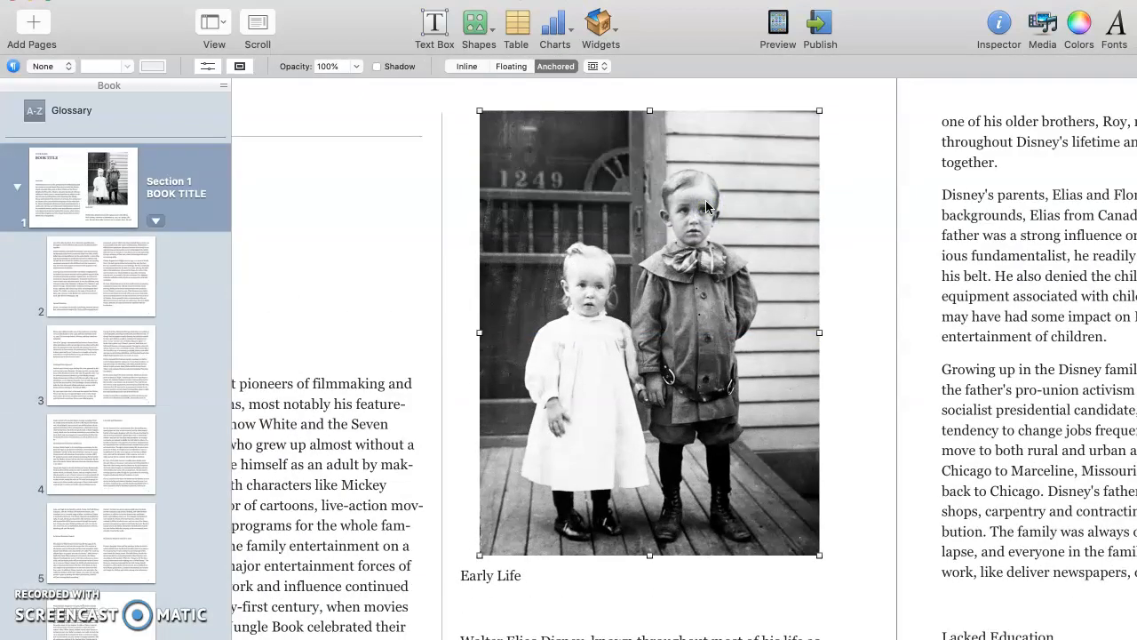
left_click(614, 31)
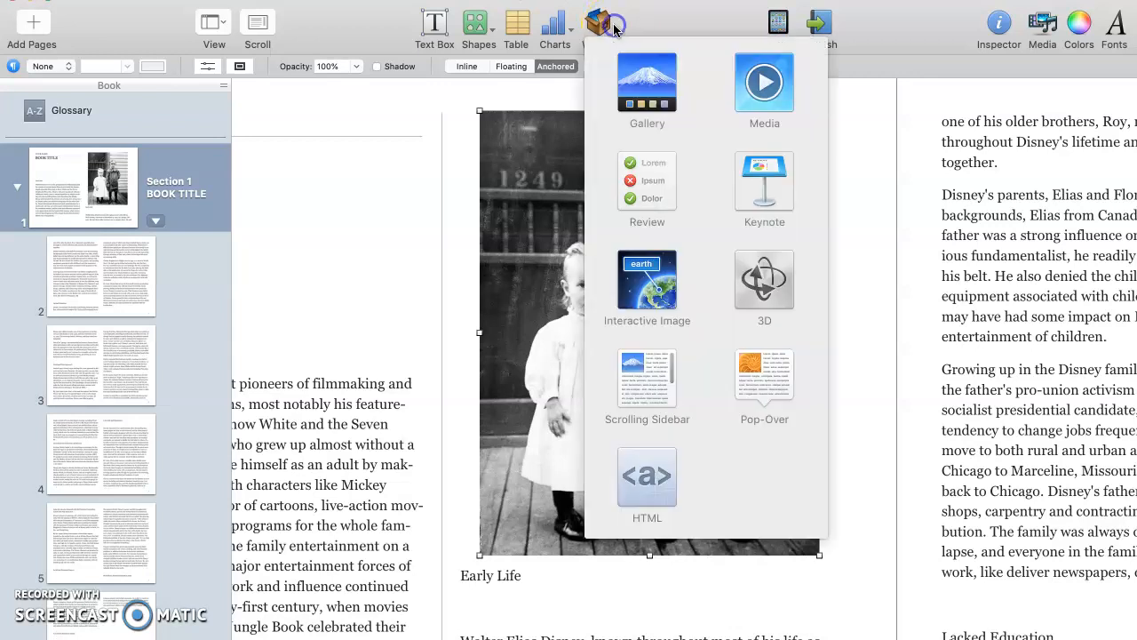
left_click(648, 89)
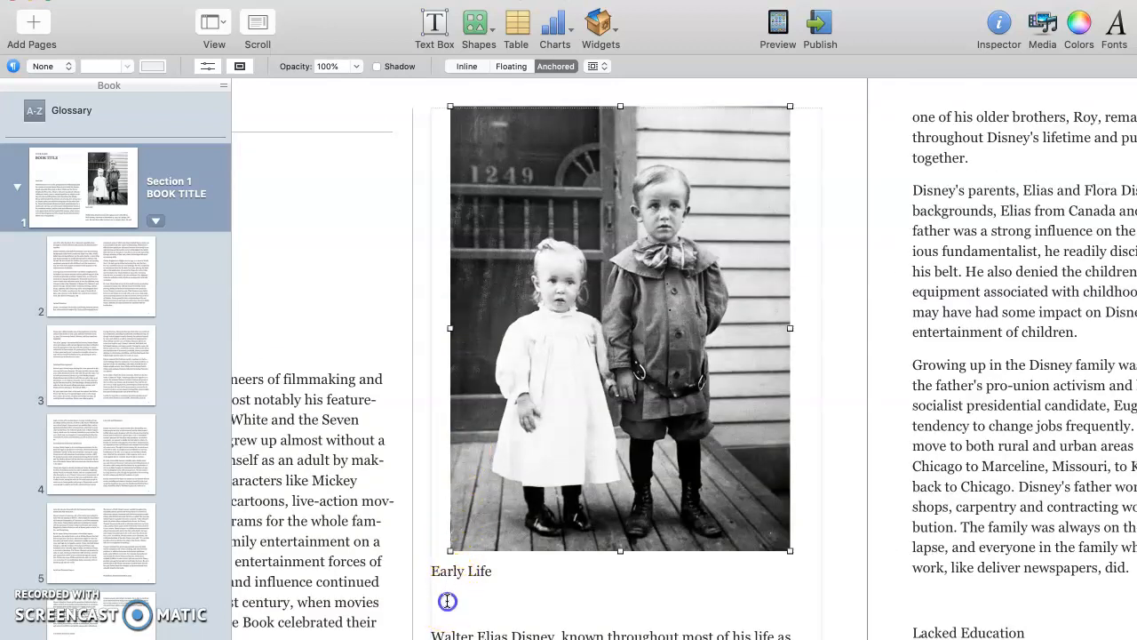
- Delete the empty line under Early Life and scroll over to page 3
left_click(434, 633)
key("BackSpace")
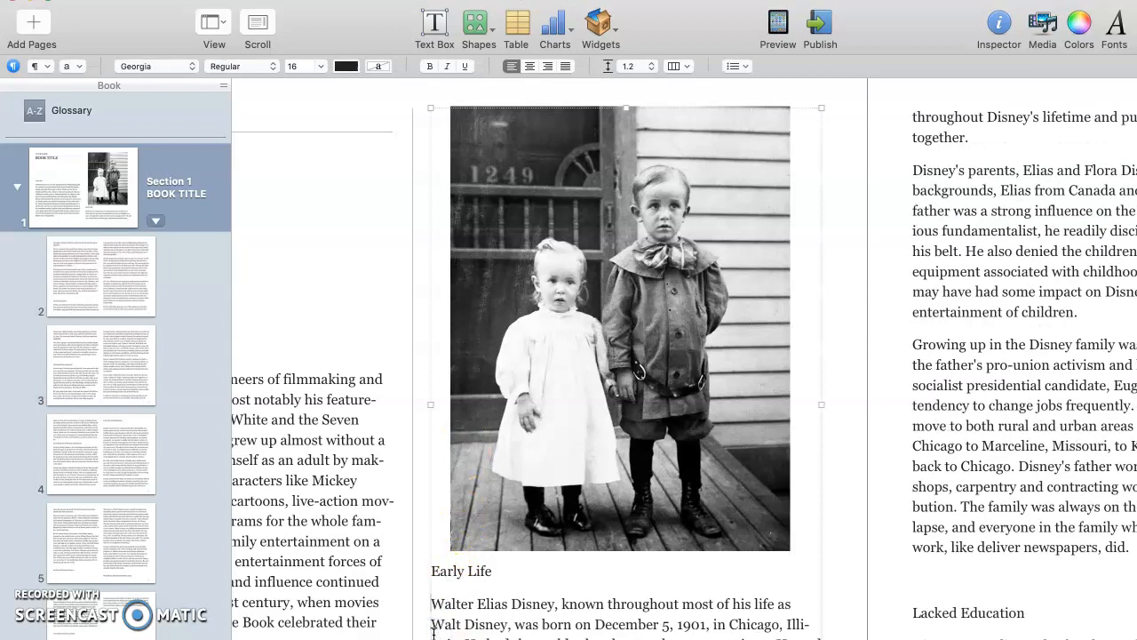
left_click(446, 559)
scroll(520, 595, "right", 5)
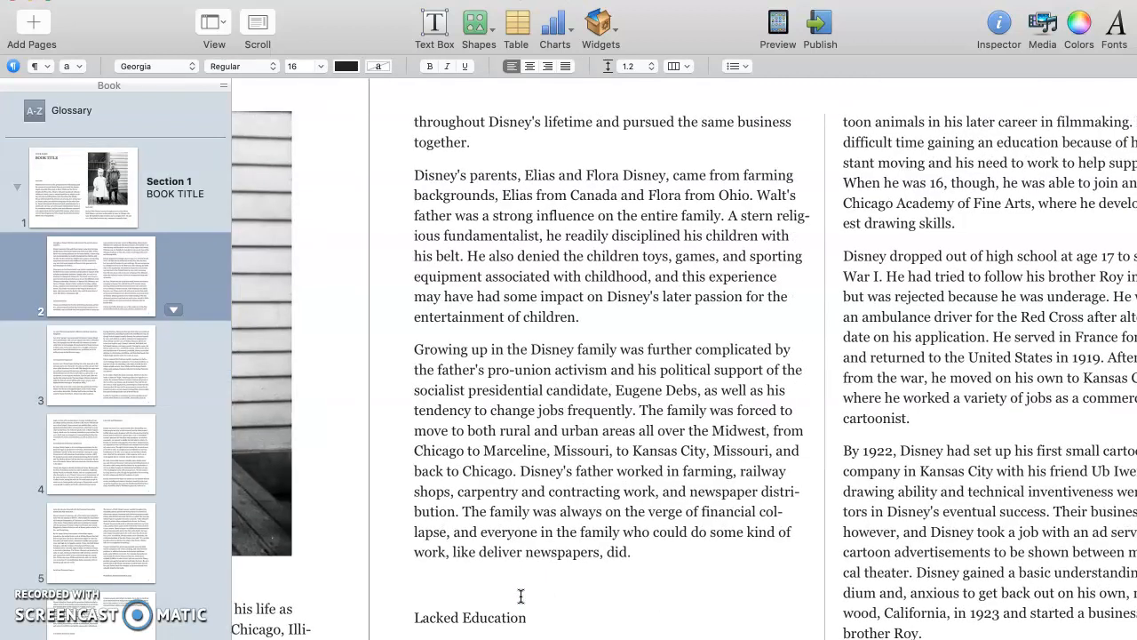
scroll(521, 595, "right", 3)
scroll(521, 595, "right", 6)
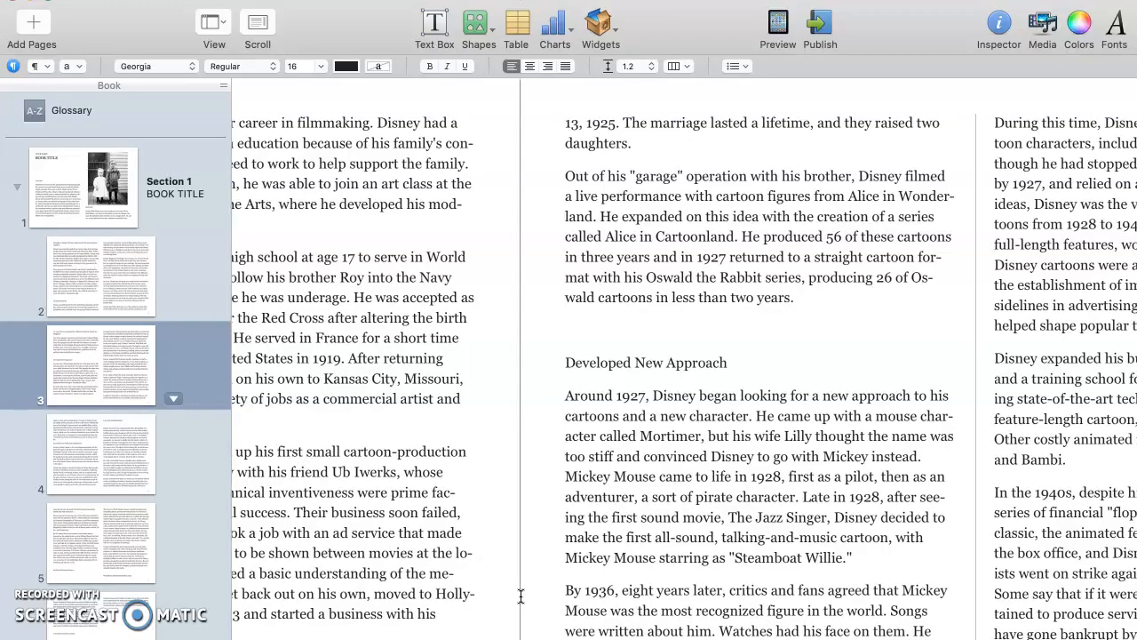
- Insert an image Gallery widget on page 3
left_click(601, 25)
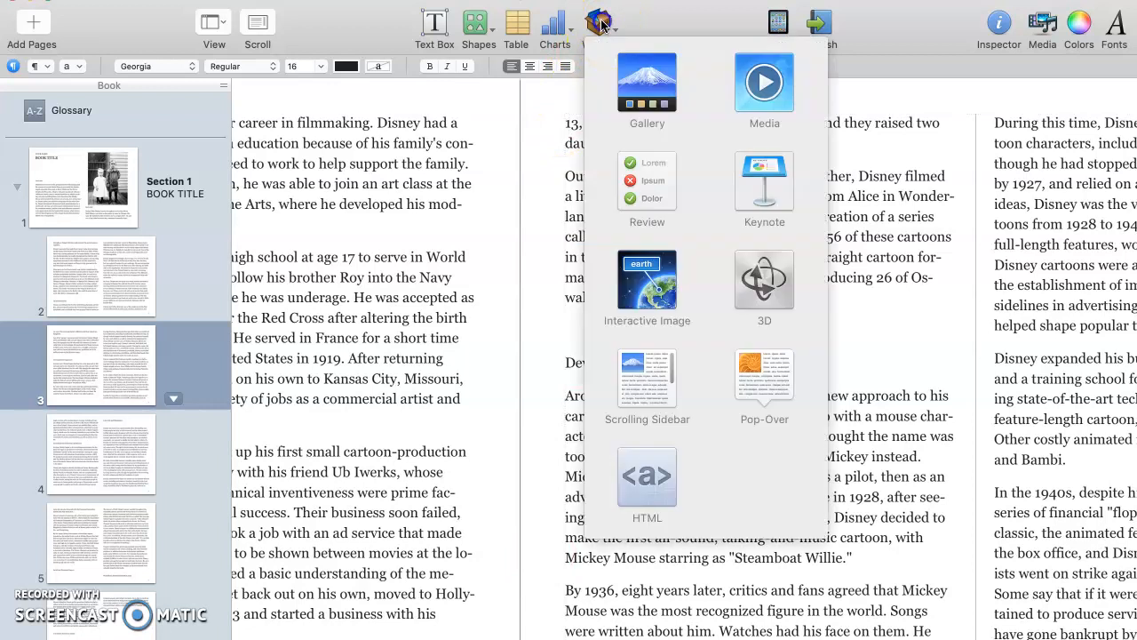
left_click(650, 80)
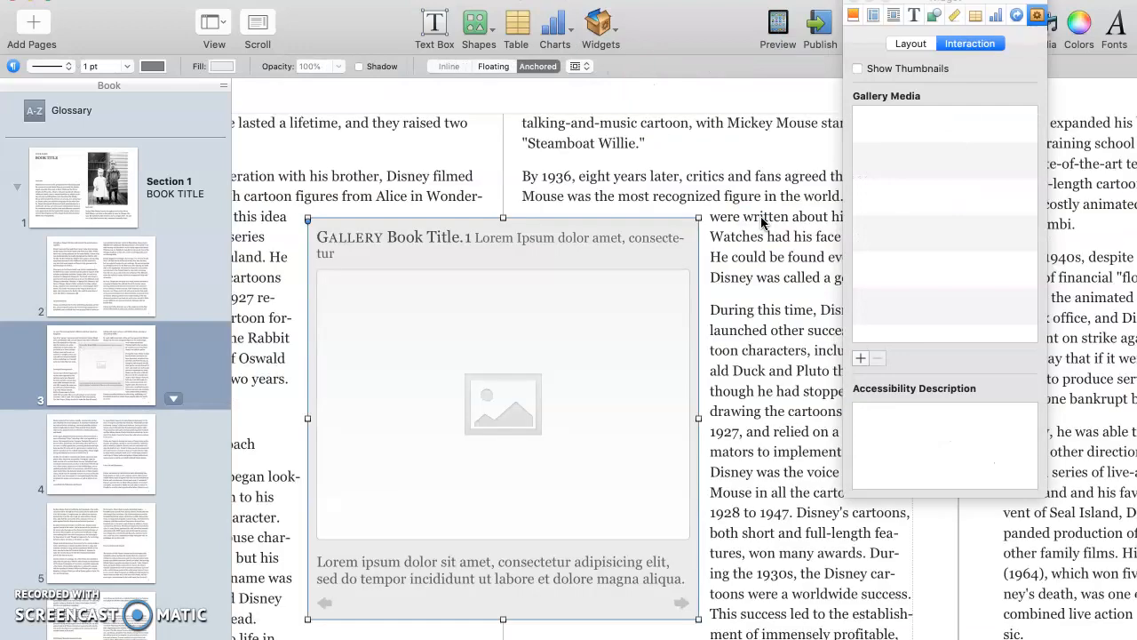
scroll(763, 222, "left", 5)
scroll(763, 222, "right", 3)
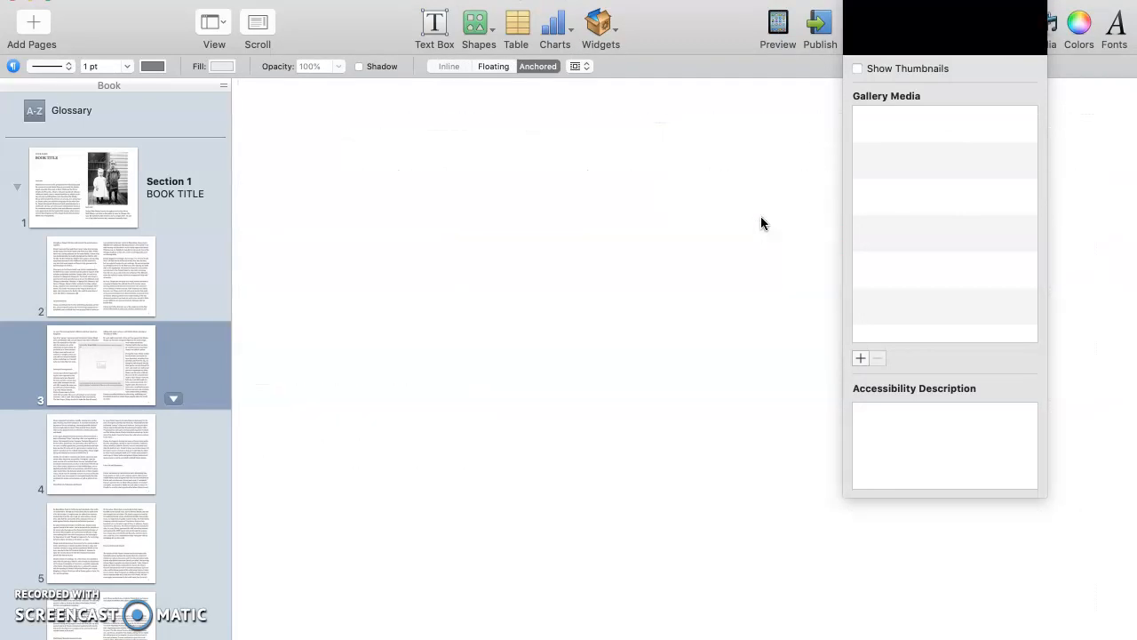
- Replace the gallery's placeholder title and caption with DESCRIPTION
left_click(484, 239)
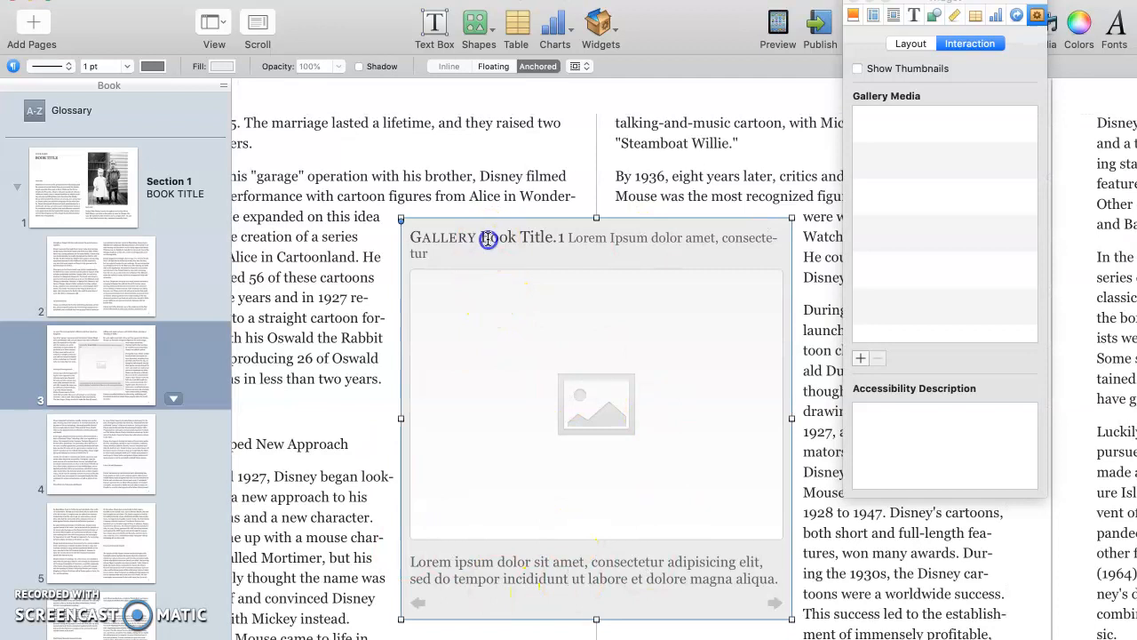
key("BackSpace")
type("DESCR")
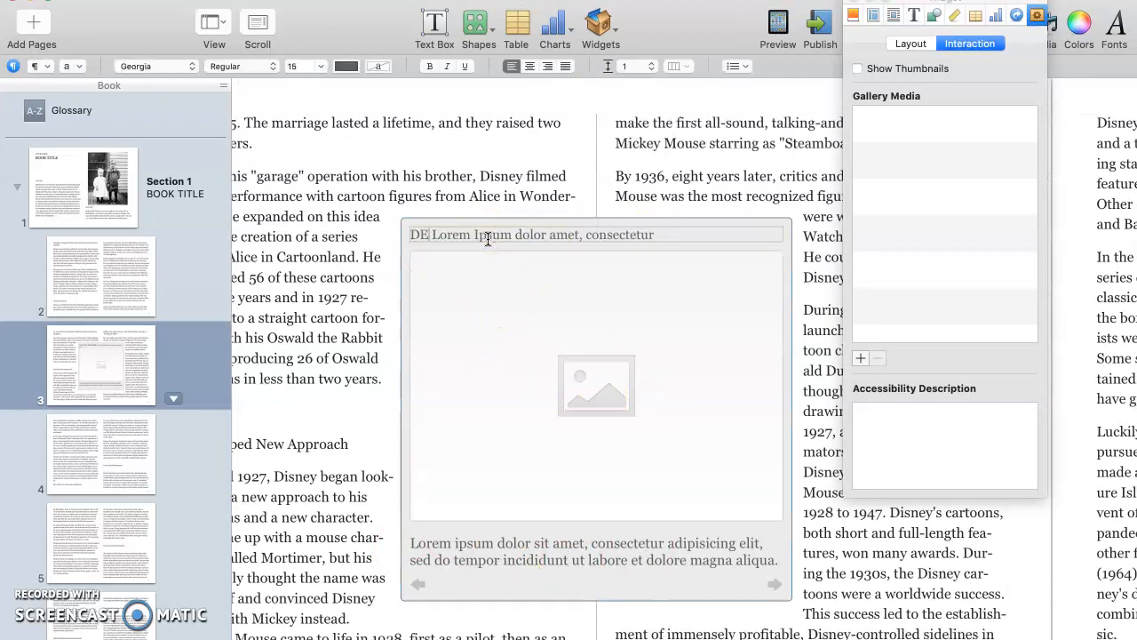
type("IPTION")
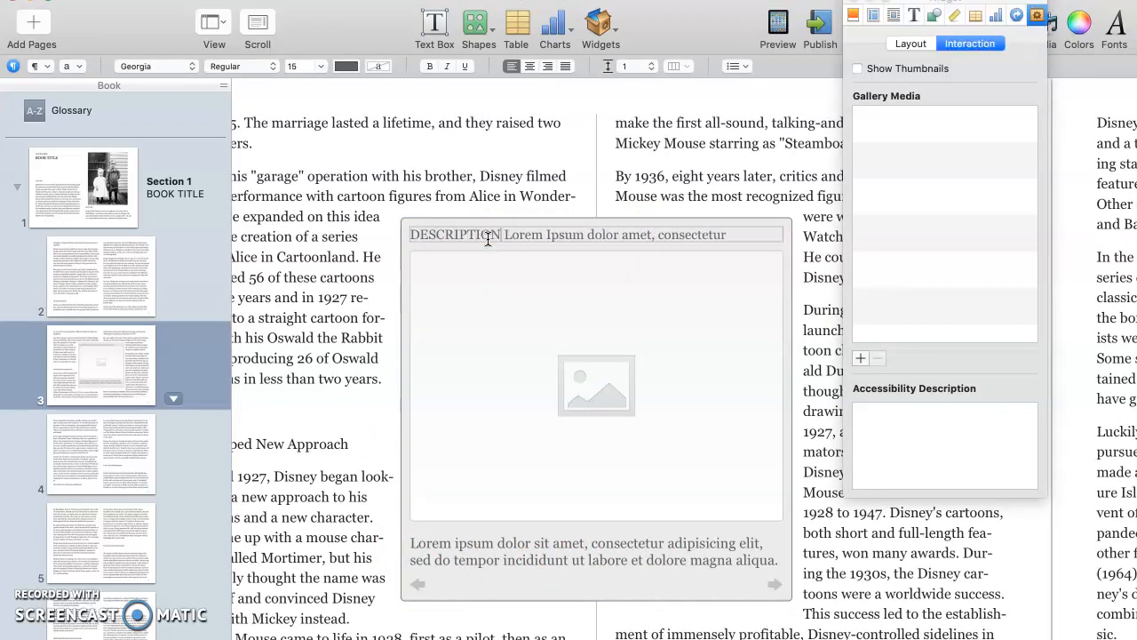
key("BackSpace")
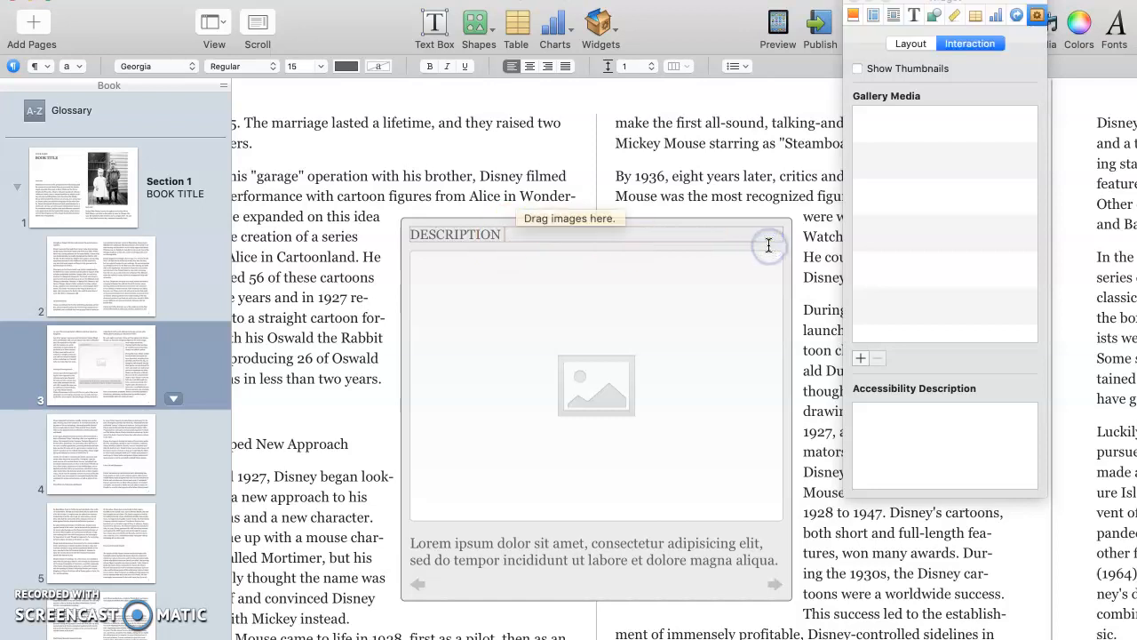
left_click(536, 541)
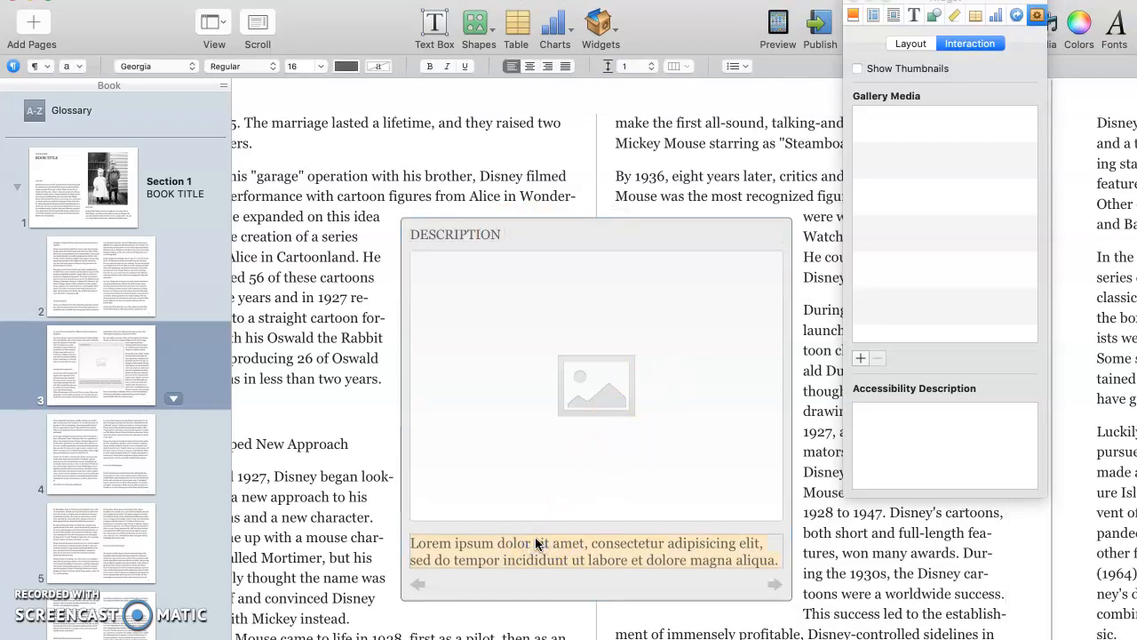
type("DESCRIPTION")
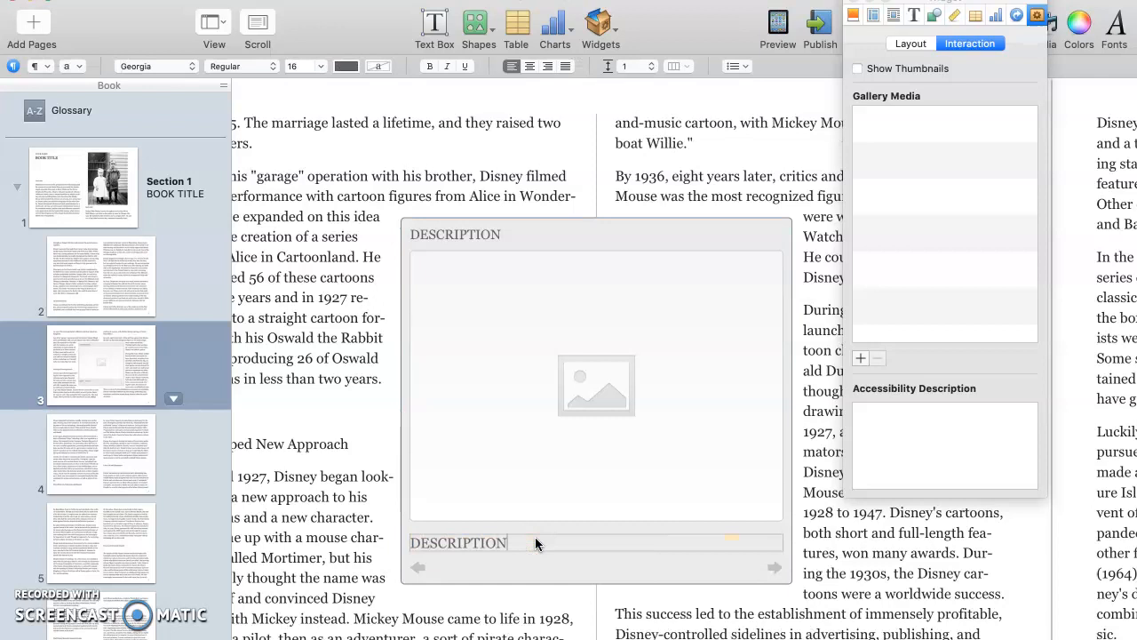
left_click(581, 457)
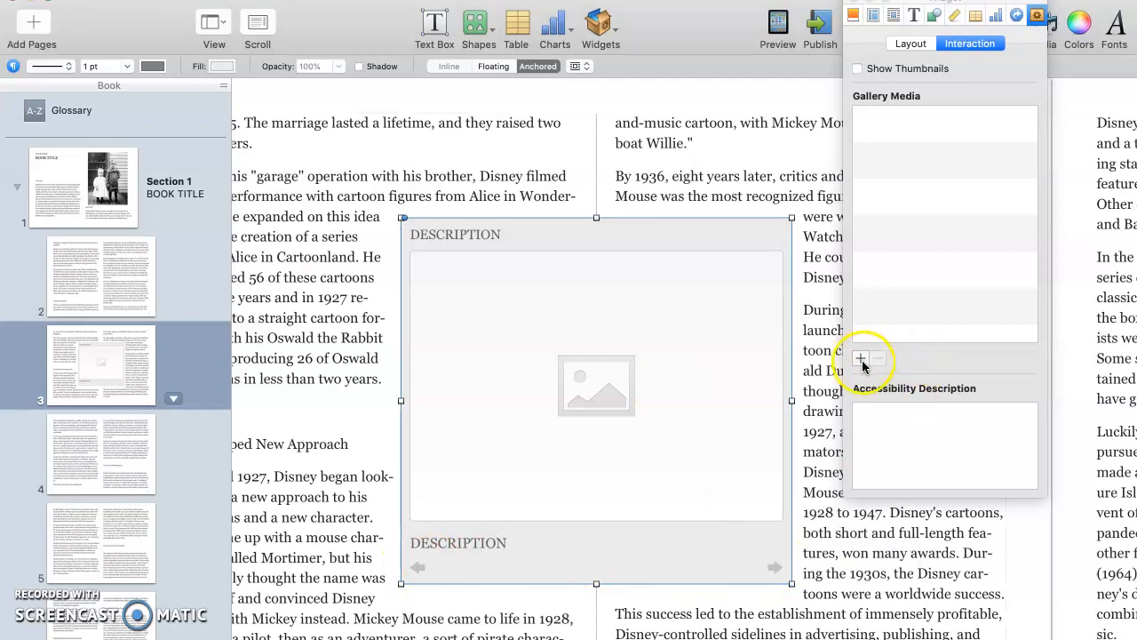
- Drag Walt Disney Studios.jpg, the Walt portrait and the Walt-and-Mickey photo from DISNEY Pic Research into the gallery
key("super+Tab")
left_click_drag(838, 78, 893, 215)
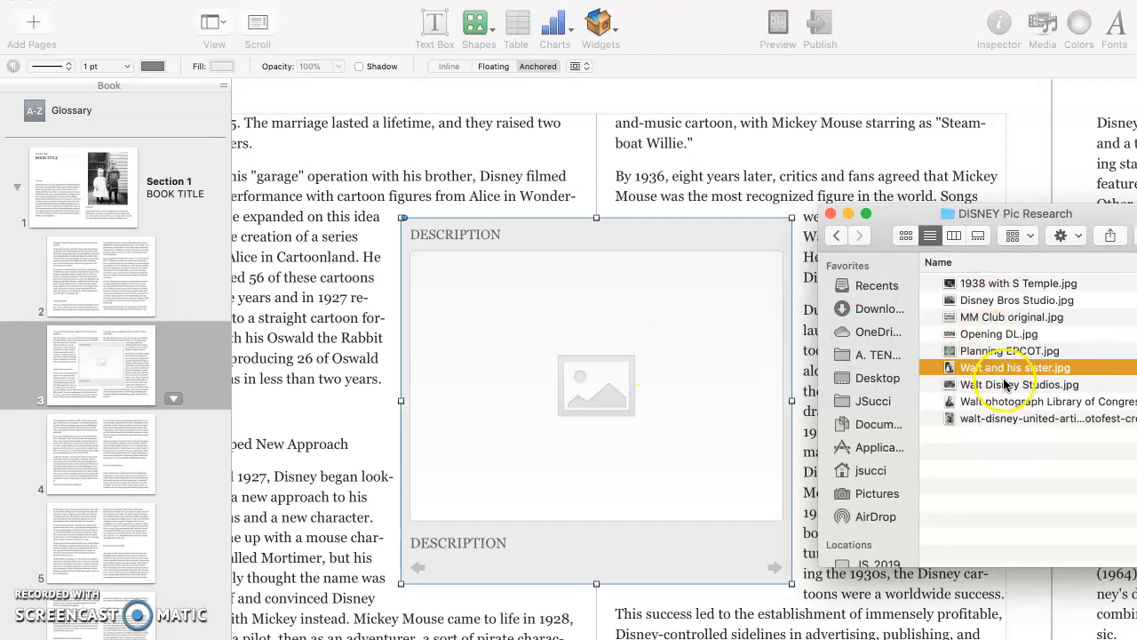
left_click_drag(1007, 385, 613, 391)
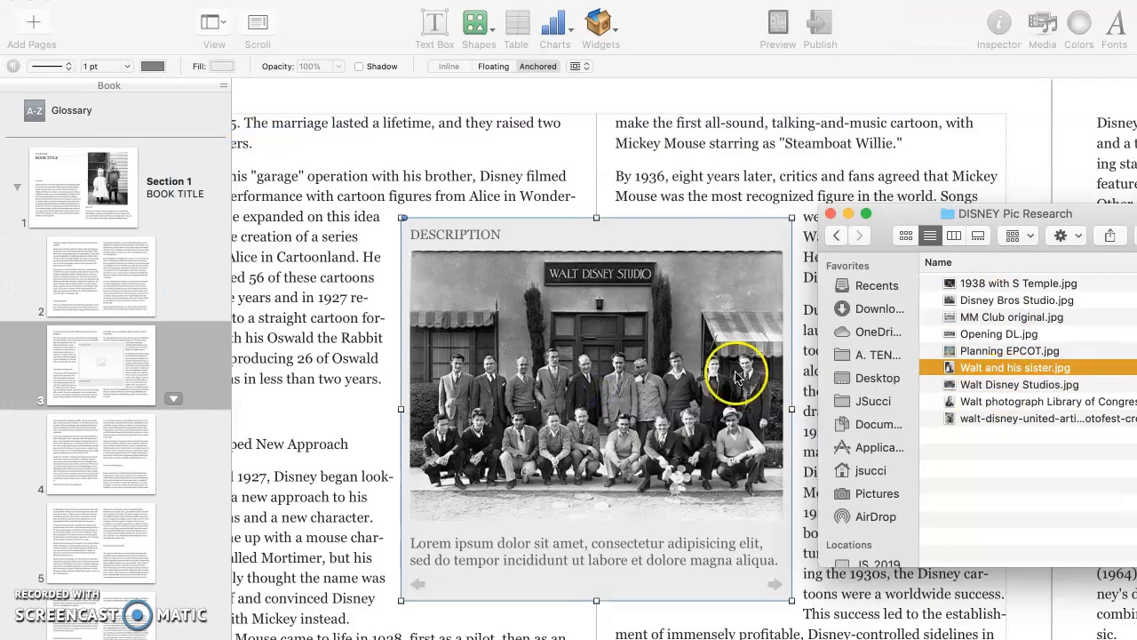
left_click_drag(1019, 400, 660, 419)
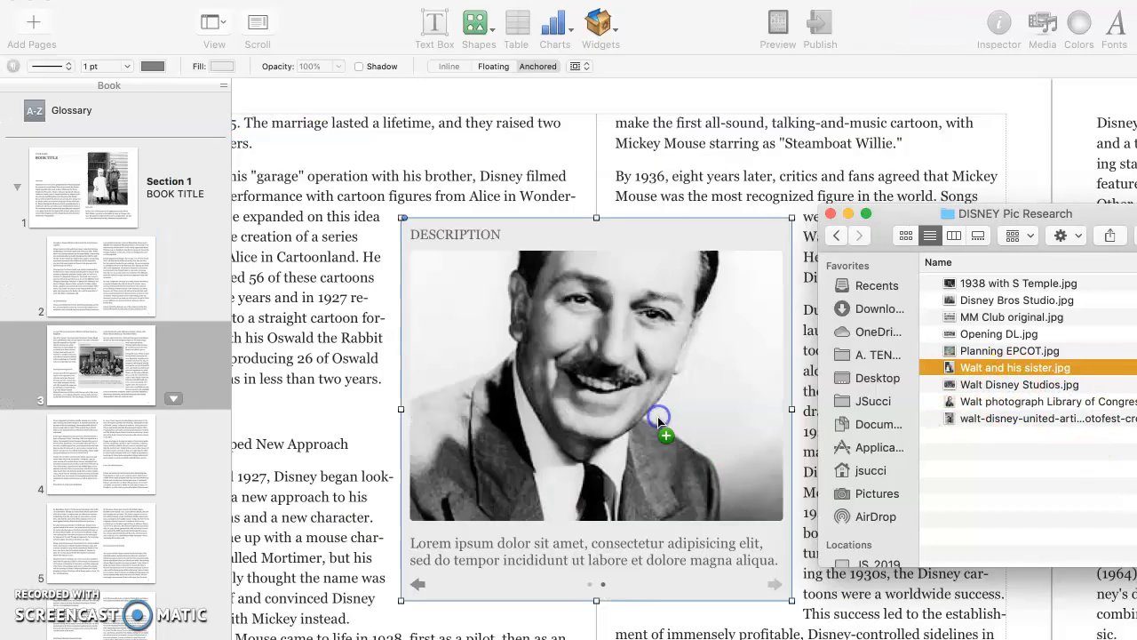
left_click_drag(990, 416, 588, 402)
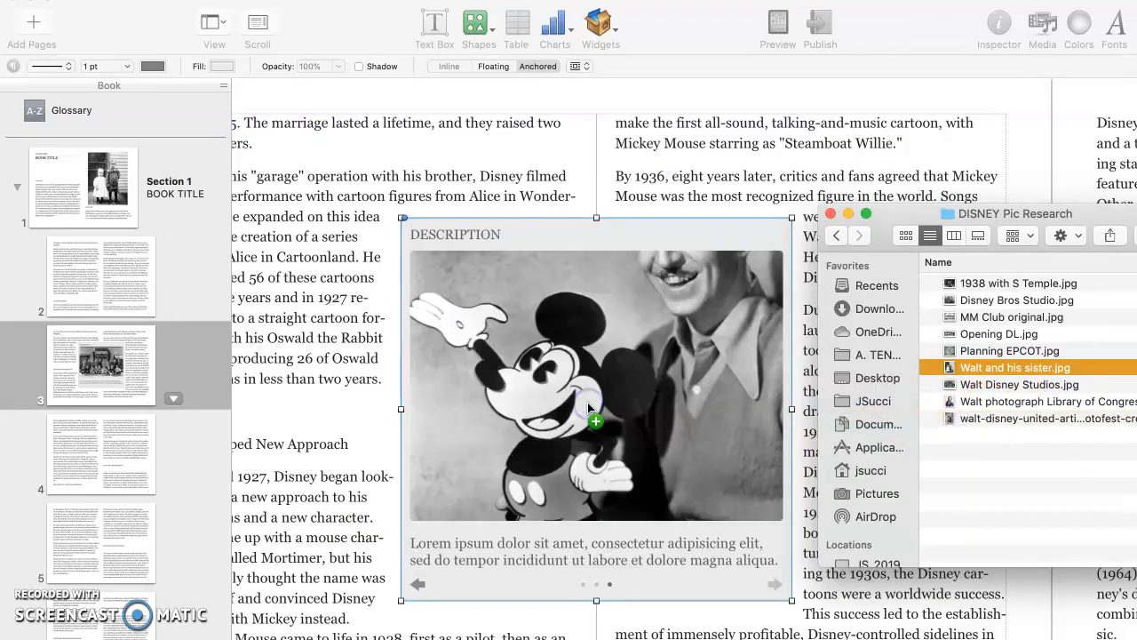
- Stretch the gallery up and down to 575 pt tall
left_click(595, 221)
left_click_drag(594, 223, 582, 123)
left_click_drag(595, 600, 595, 633)
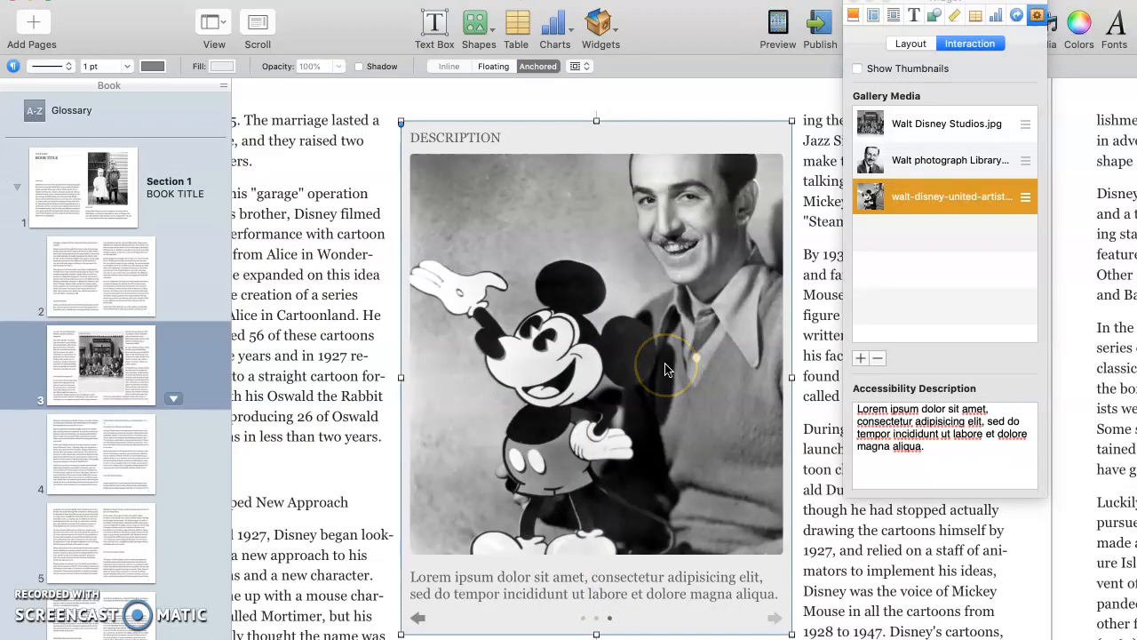
- Reposition and enlarge the Walt-and-Mickey photo within its gallery frame
left_click(669, 369)
left_click_drag(665, 359, 638, 397)
left_click_drag(784, 142, 717, 248)
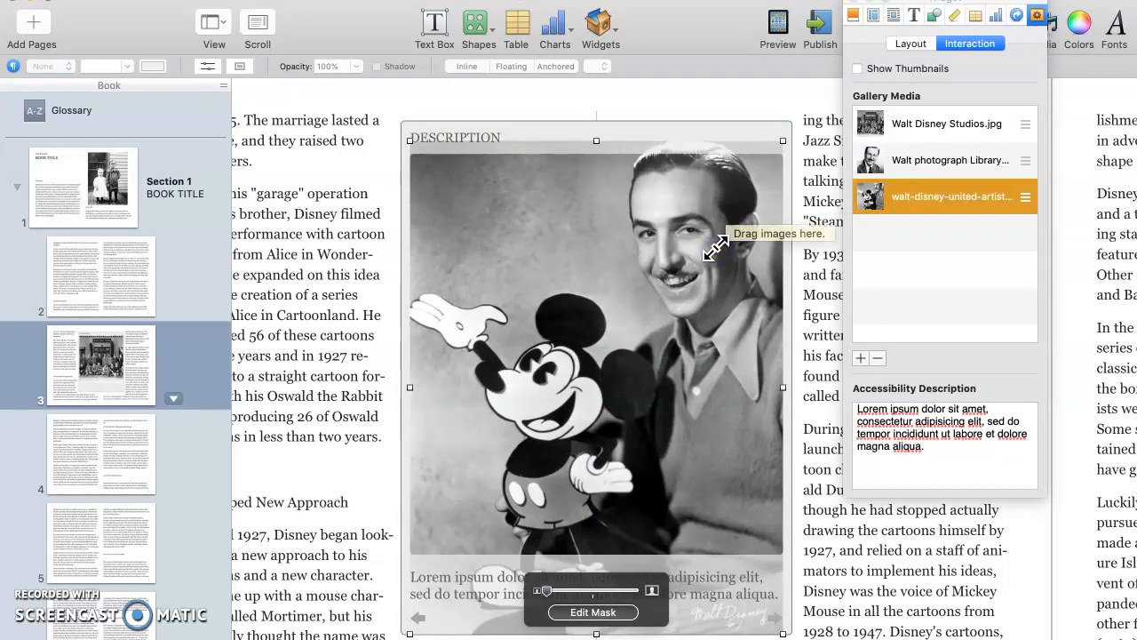
mouse_move(548, 591)
left_mouse_down()
mouse_move(635, 591)
mouse_move(528, 601)
left_mouse_up()
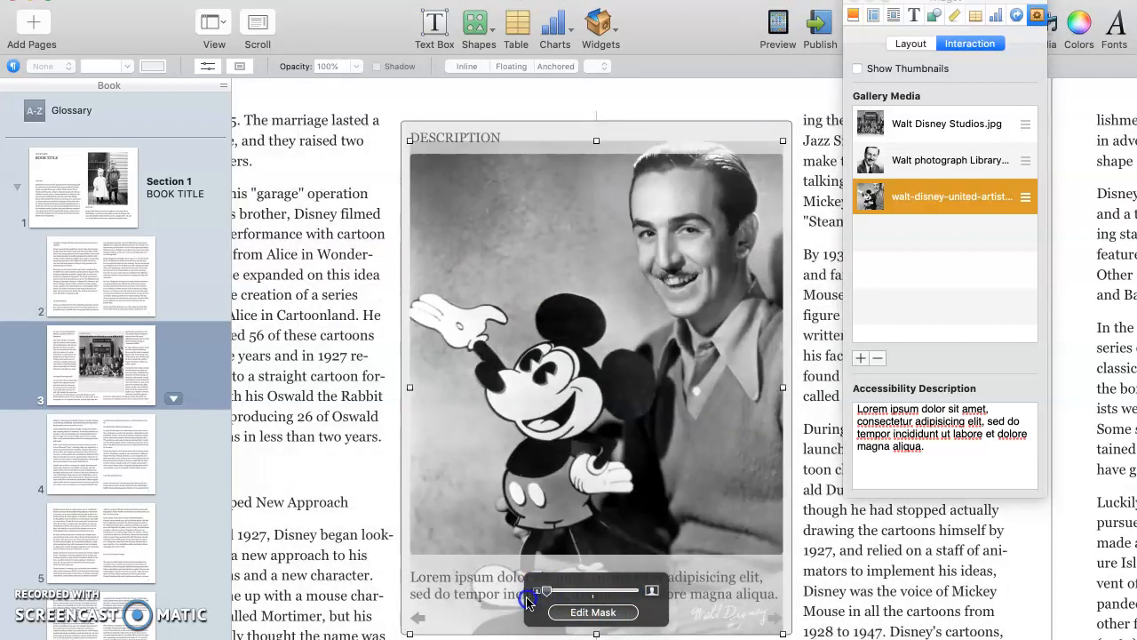
- Shift the enlarged photo, then move the Walt portrait down within its frame
mouse_move(615, 463)
left_mouse_down()
mouse_move(613, 450)
mouse_move(610, 470)
left_mouse_up()
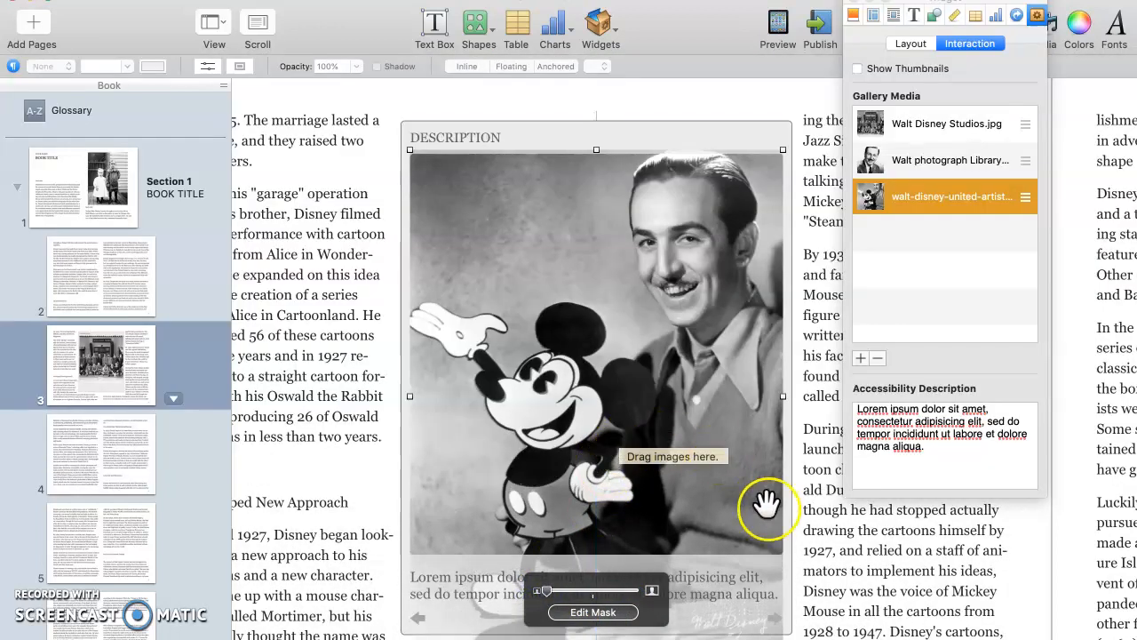
left_click(869, 157)
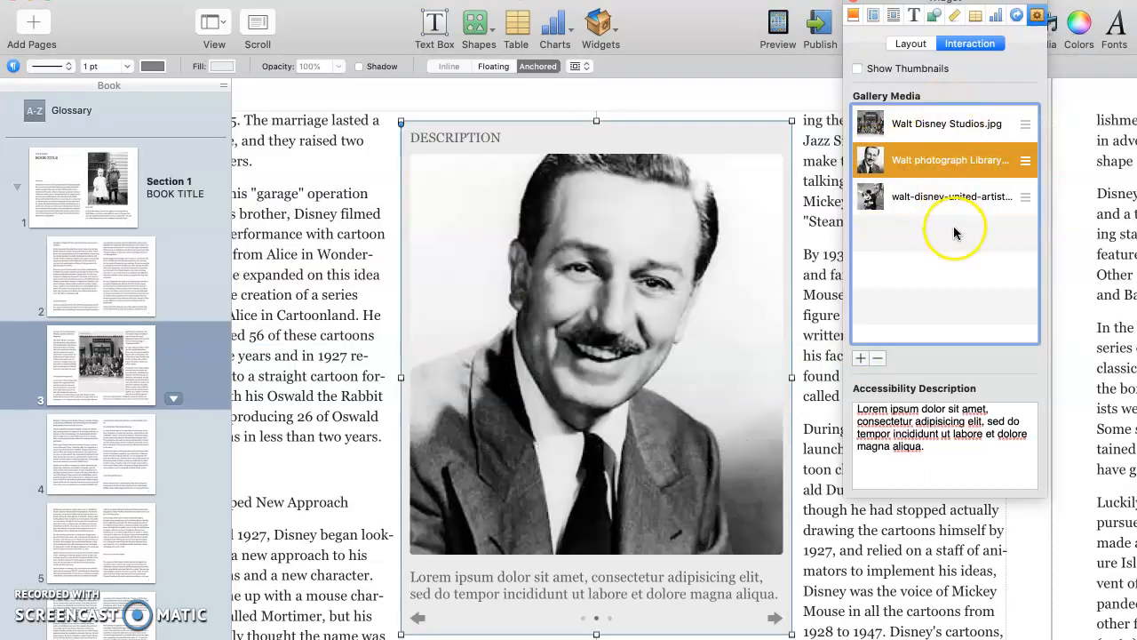
left_click(711, 295)
left_click_drag(709, 293, 702, 322)
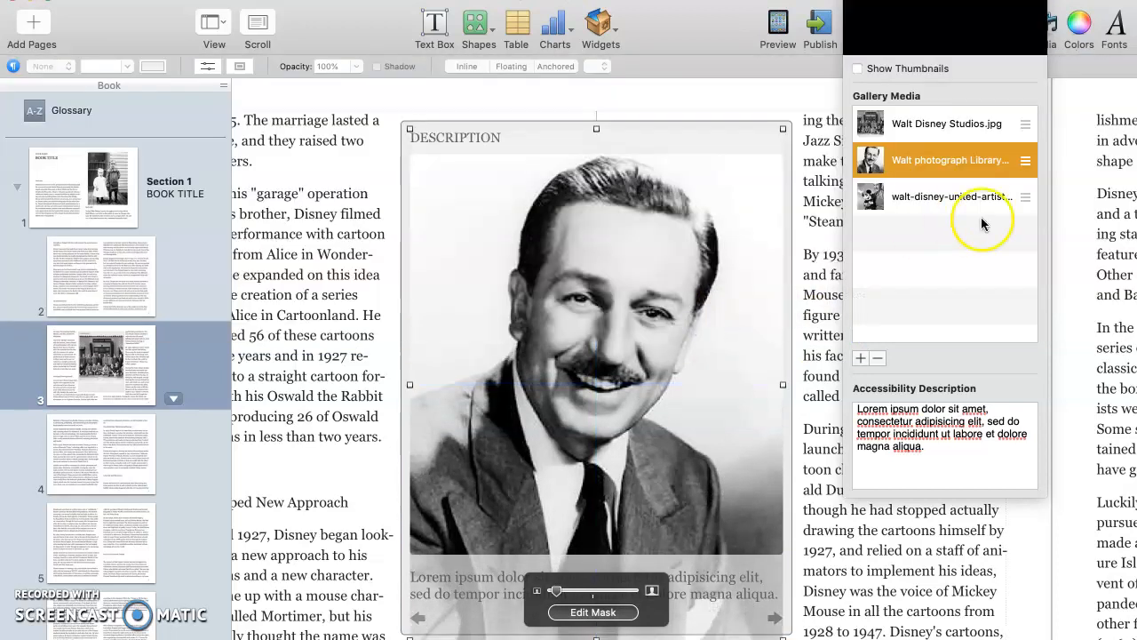
- Show the Walt Disney Studios photo, nudge the gallery down-right, and bring up its text-wrap settings
left_click(933, 124)
mouse_move(662, 264)
left_mouse_down()
mouse_move(679, 281)
mouse_move(671, 270)
left_mouse_up()
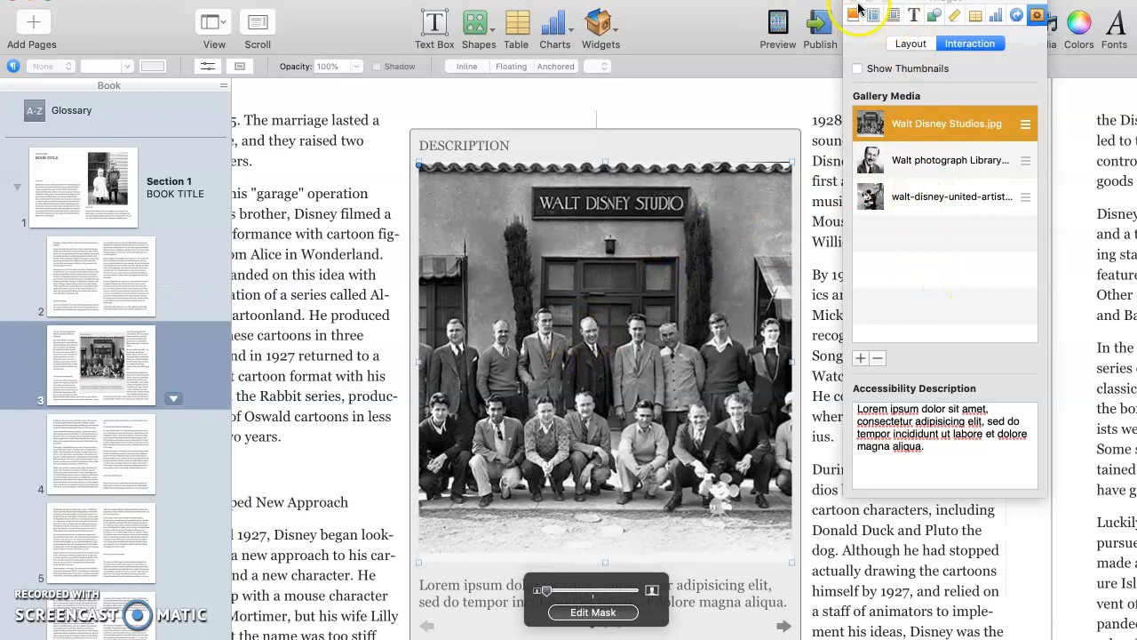
left_click(895, 18)
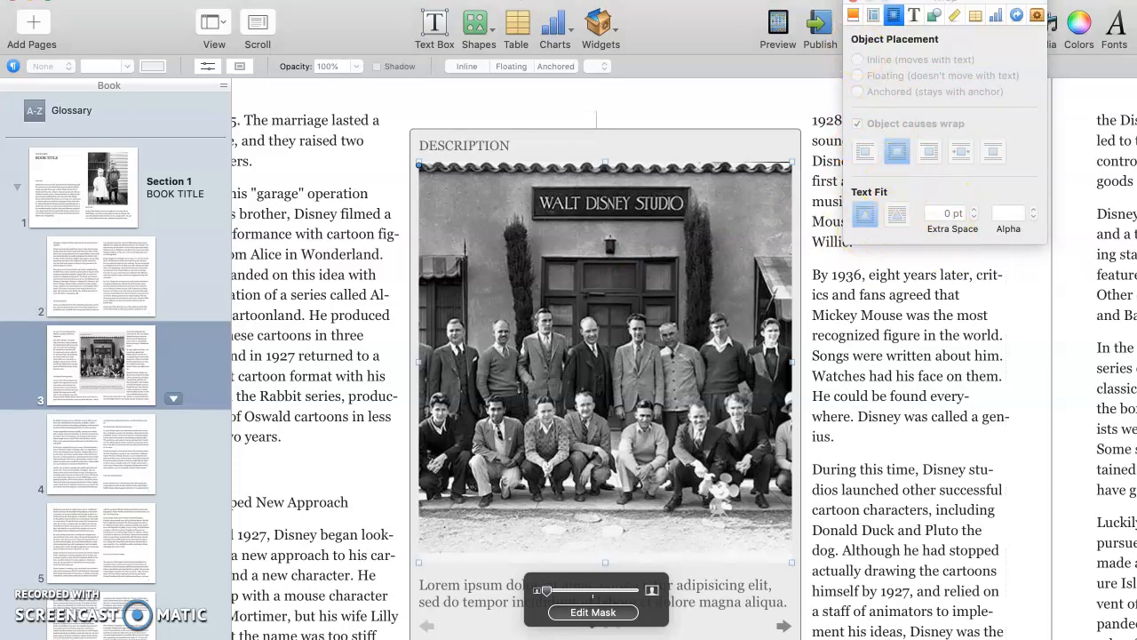
- Close the wrap settings and scroll back to page 1
left_click(853, 1)
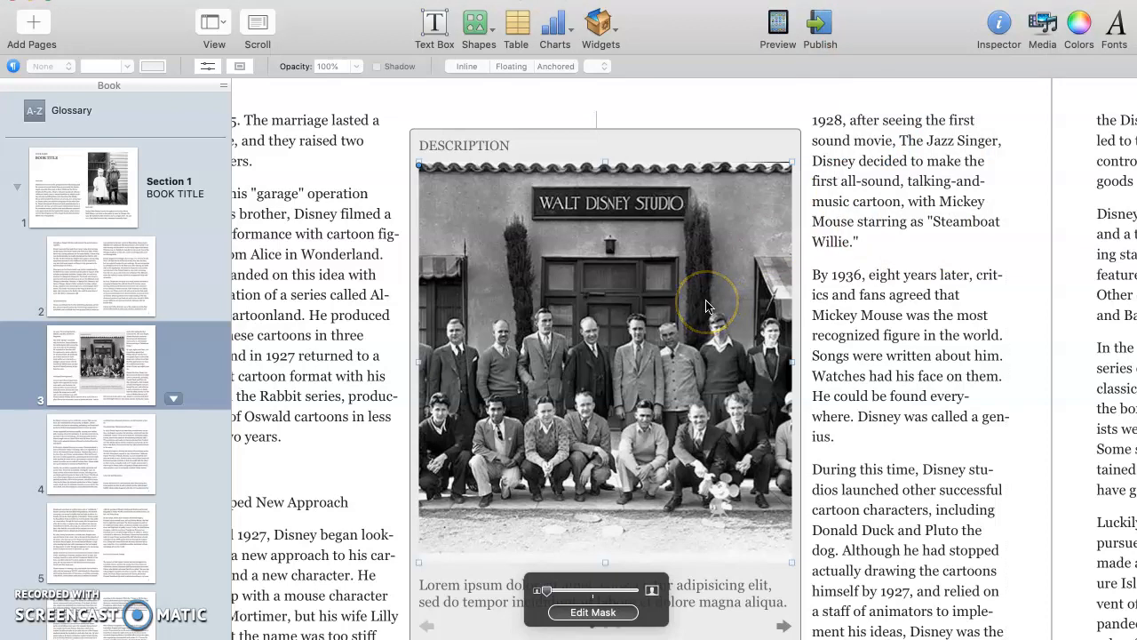
scroll(706, 305, "left", 10)
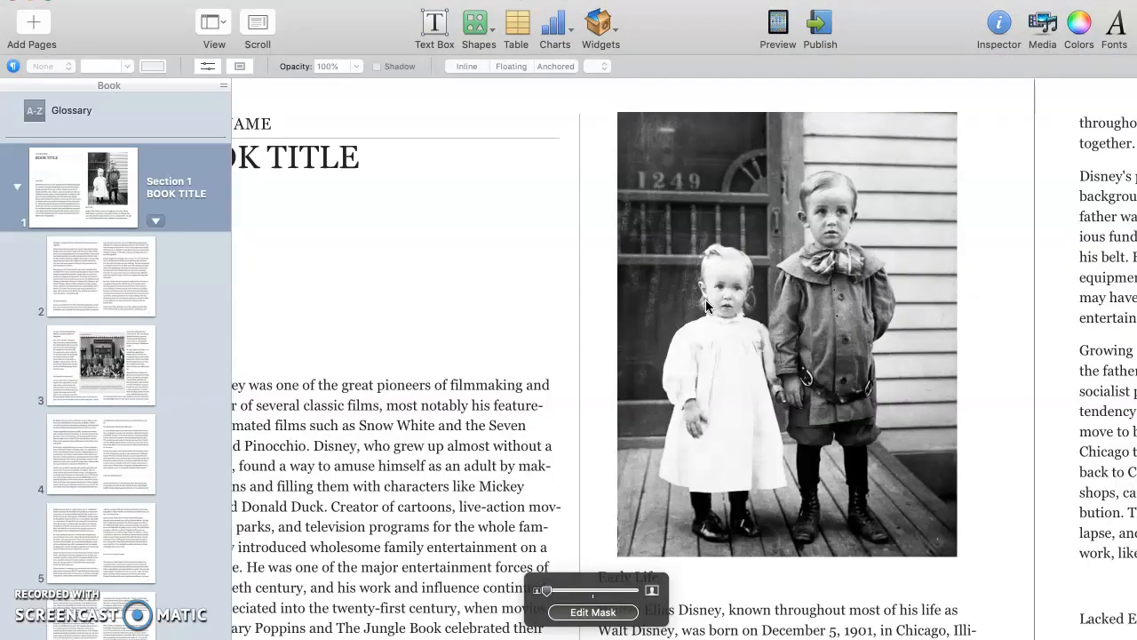
scroll(706, 302, "left", 3)
scroll(705, 305, "right", 7)
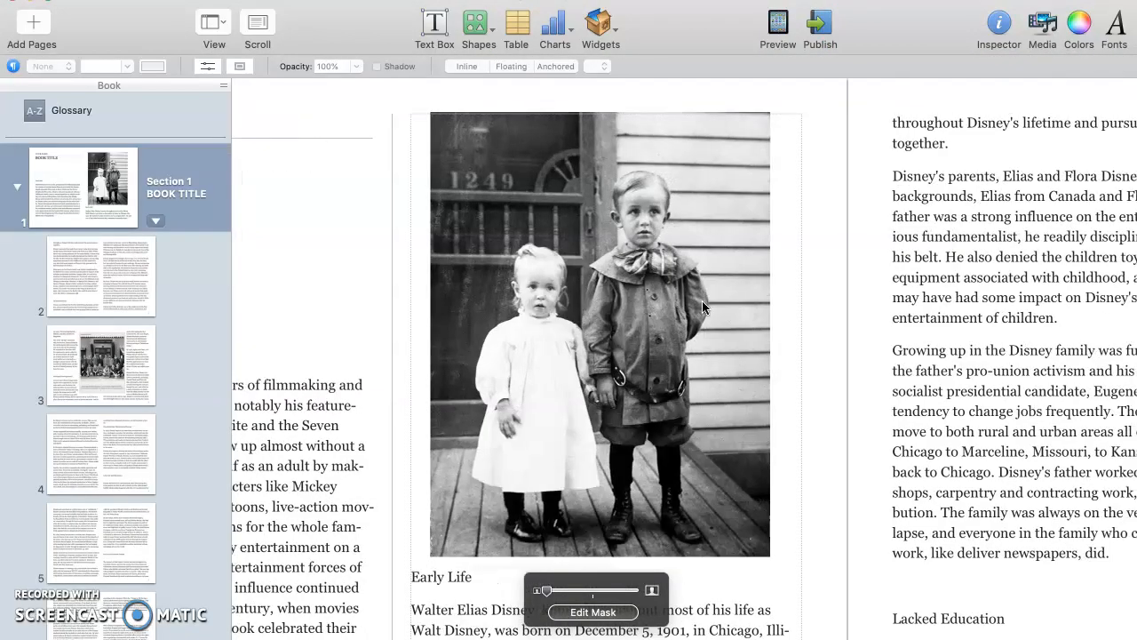
- Back out of adding a Review widget and deselect the children's photo
left_click(616, 26)
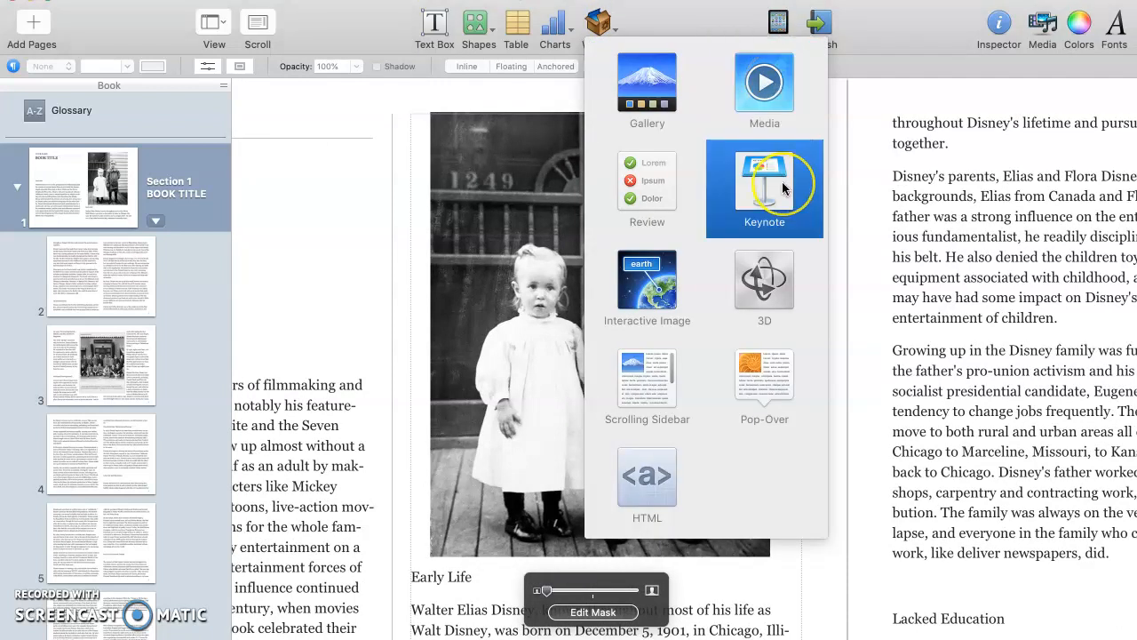
left_click(644, 171)
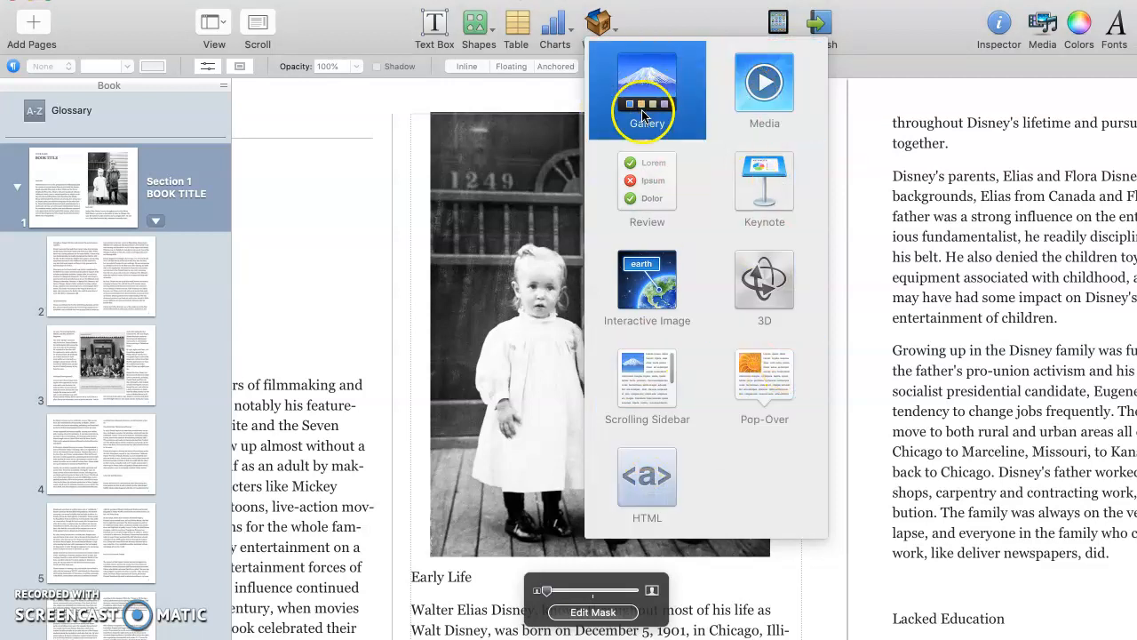
left_click(348, 217)
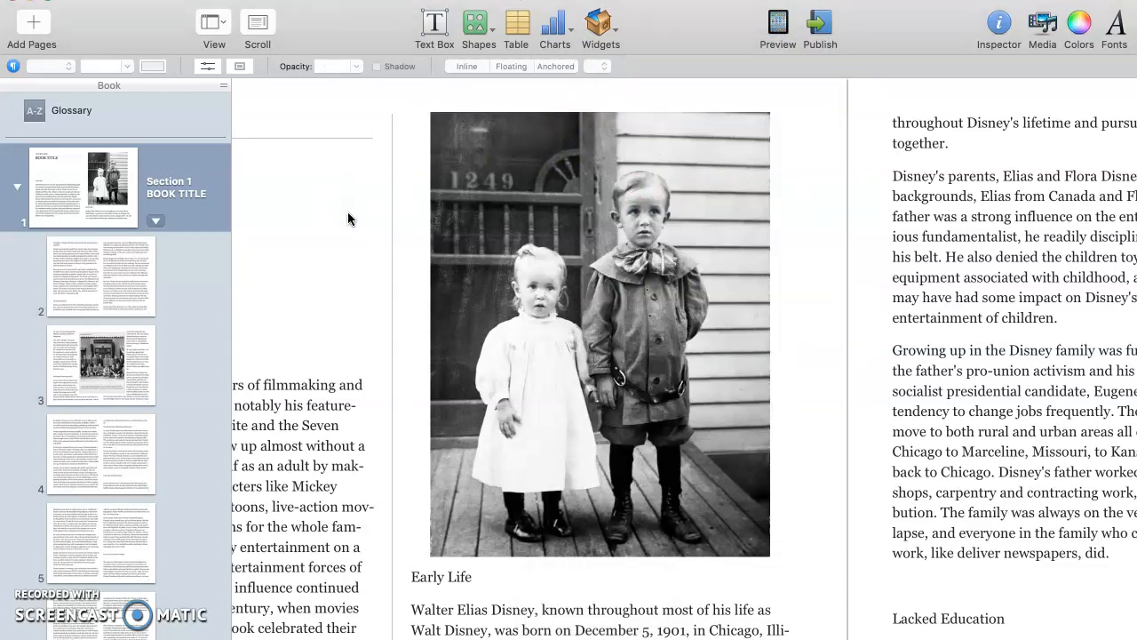
left_click(904, 119)
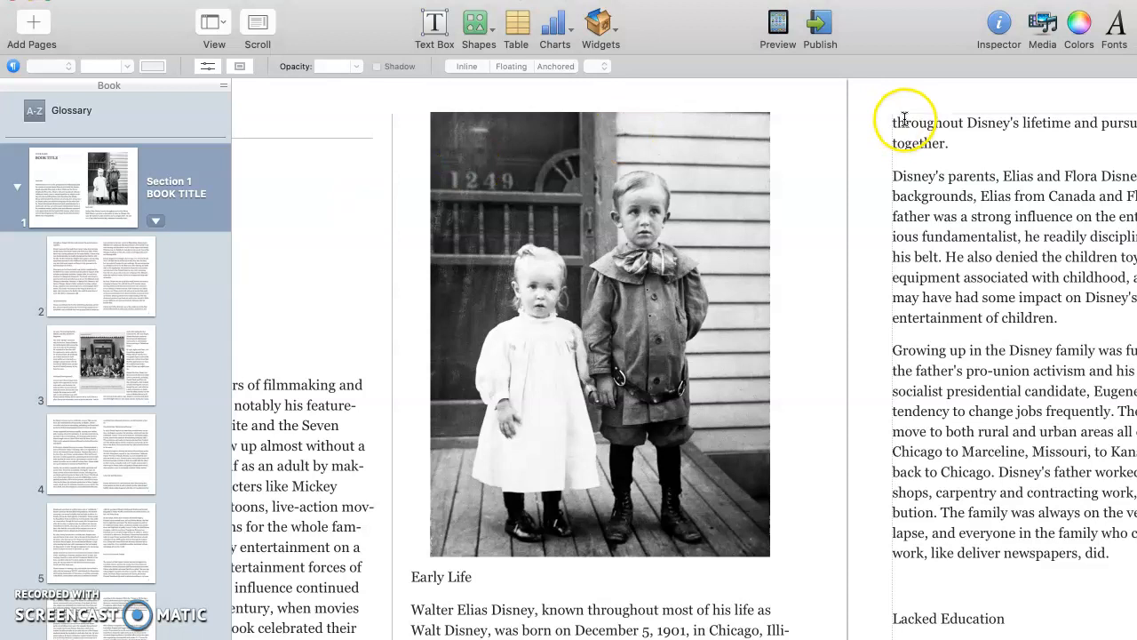
left_click(777, 25)
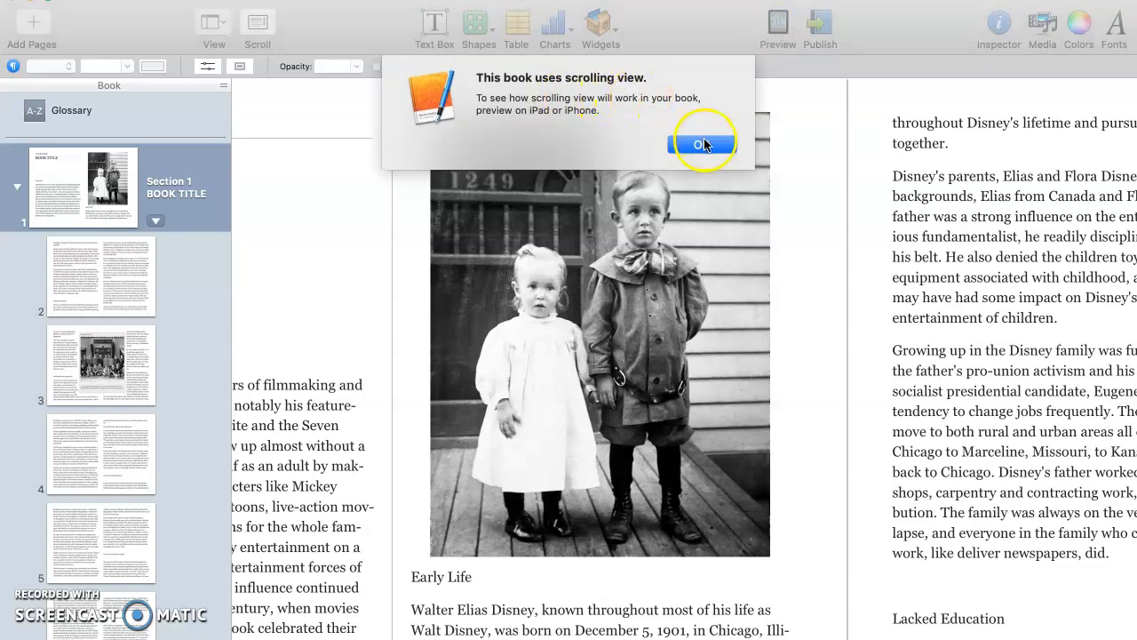
left_click(701, 145)
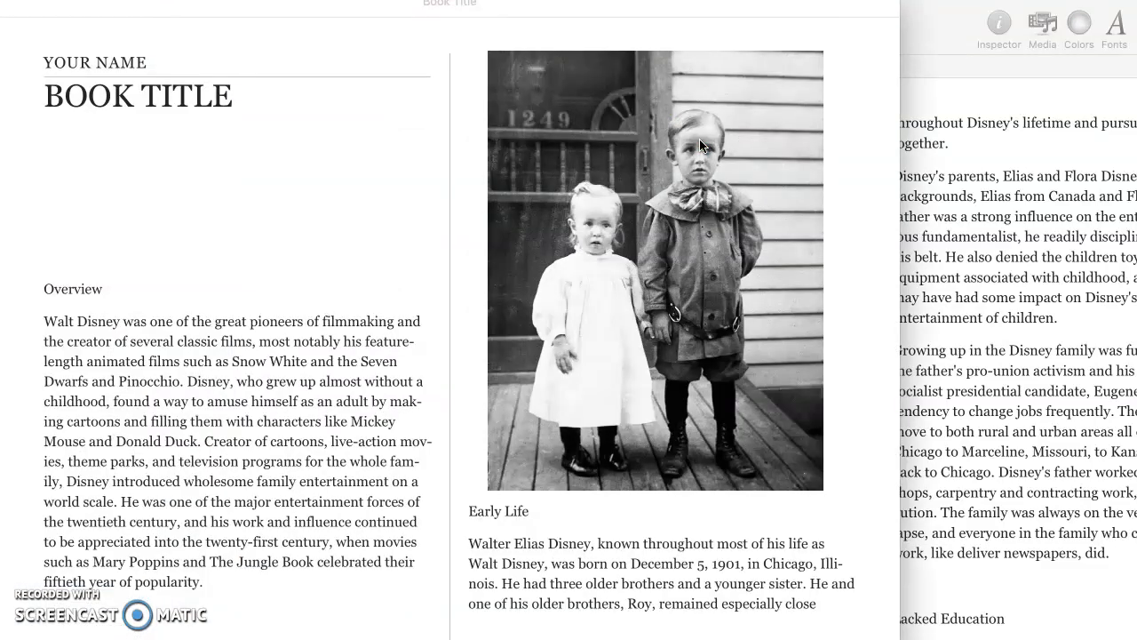
left_click(683, 165)
scroll(687, 172, "right", 5)
scroll(687, 173, "left", 5)
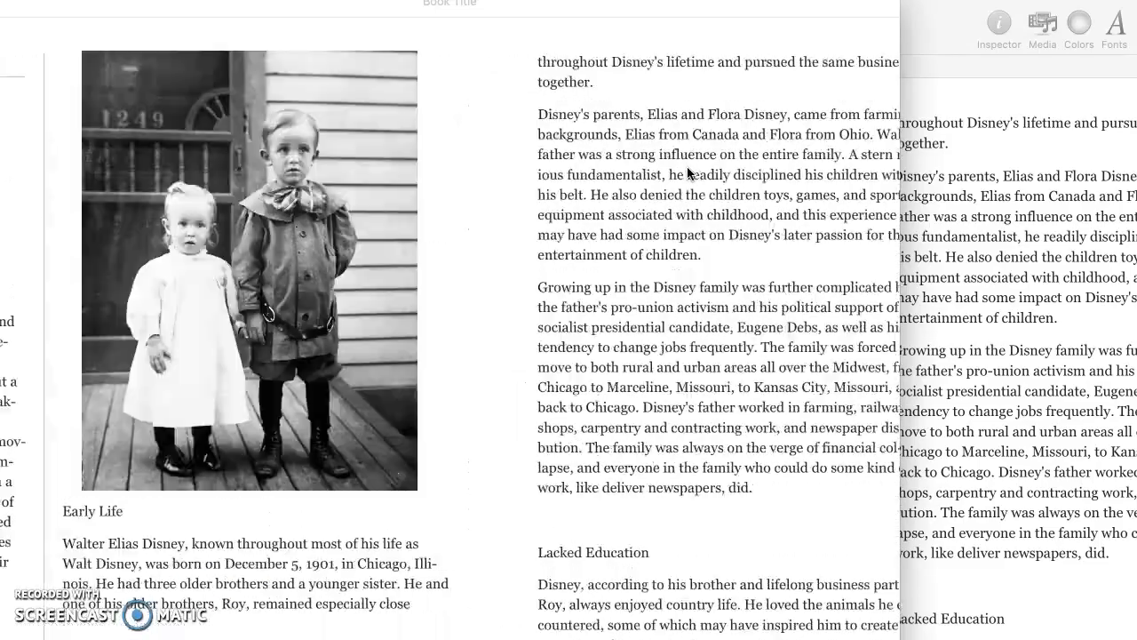
scroll(687, 173, "right", 8)
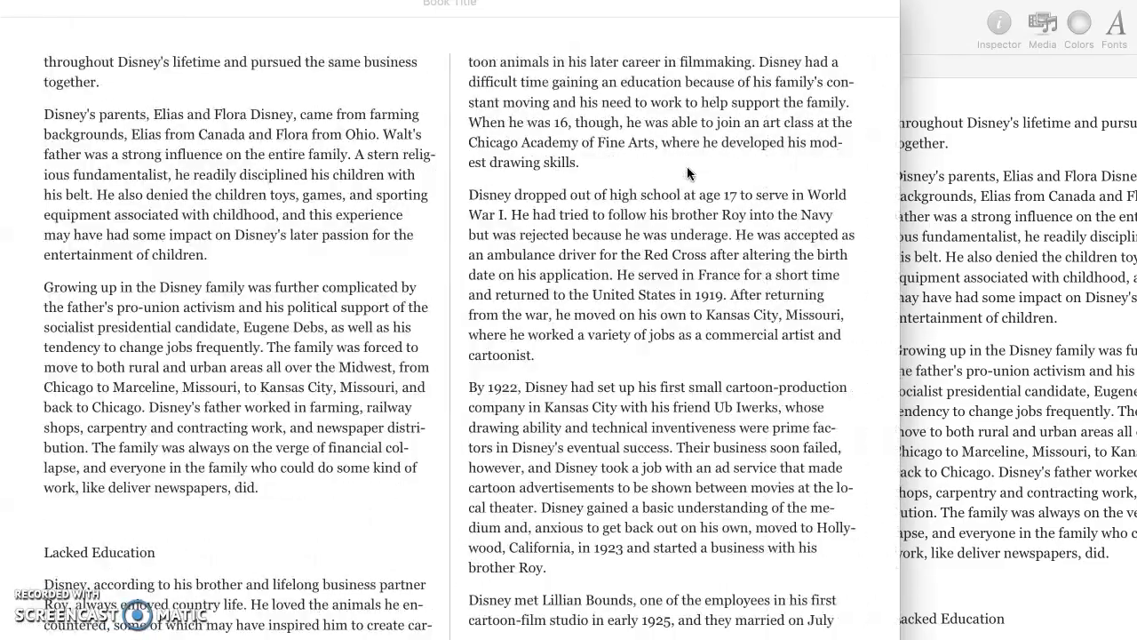
scroll(688, 174, "right", 8)
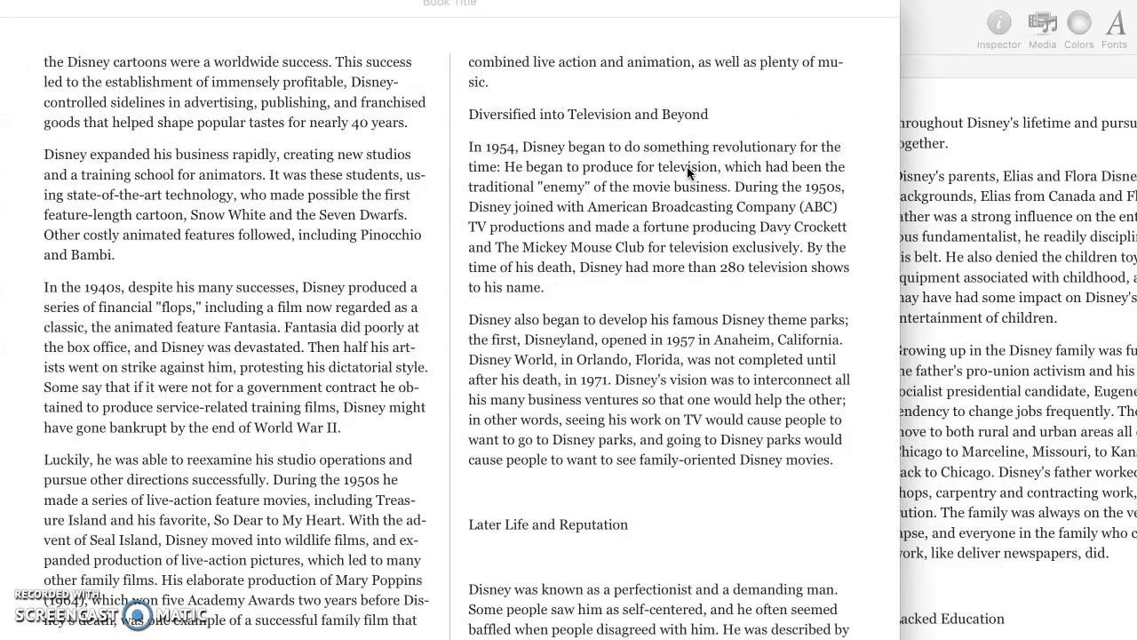
scroll(688, 173, "left", 10)
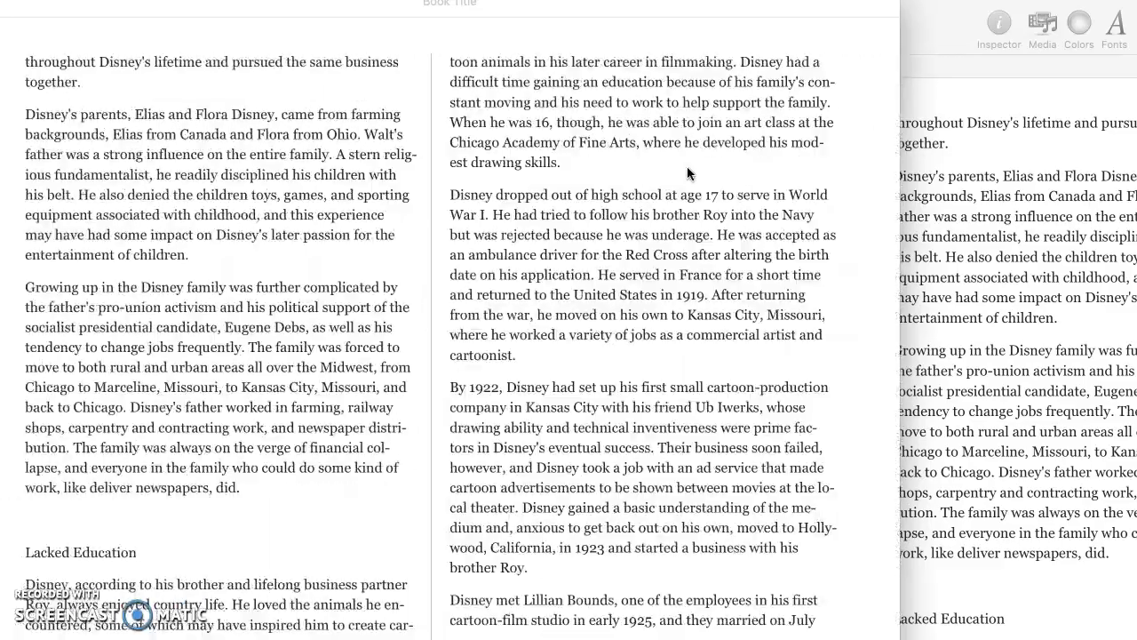
left_click(1049, 202)
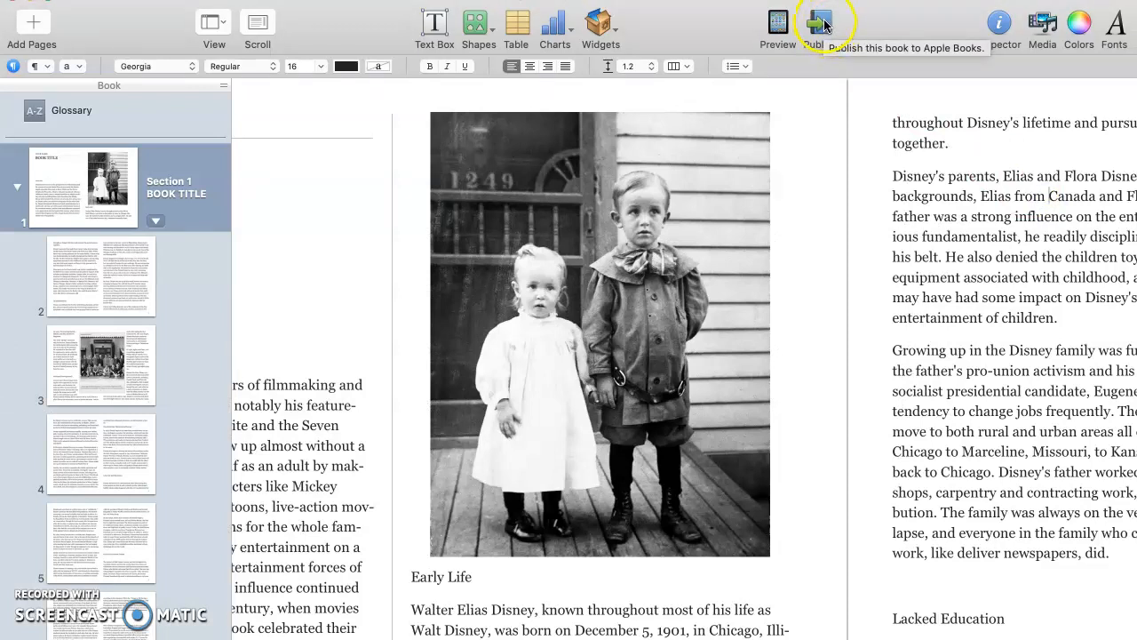
- Run the Publish pre-publish check, then cancel without publishing
left_click(823, 25)
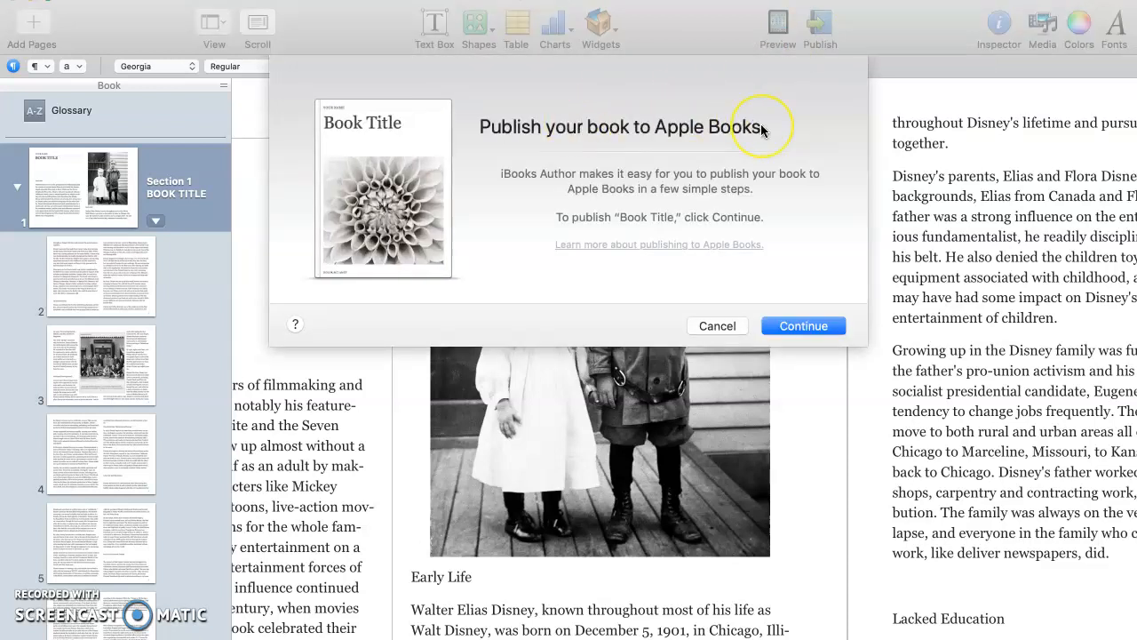
left_click(808, 327)
left_click(805, 325)
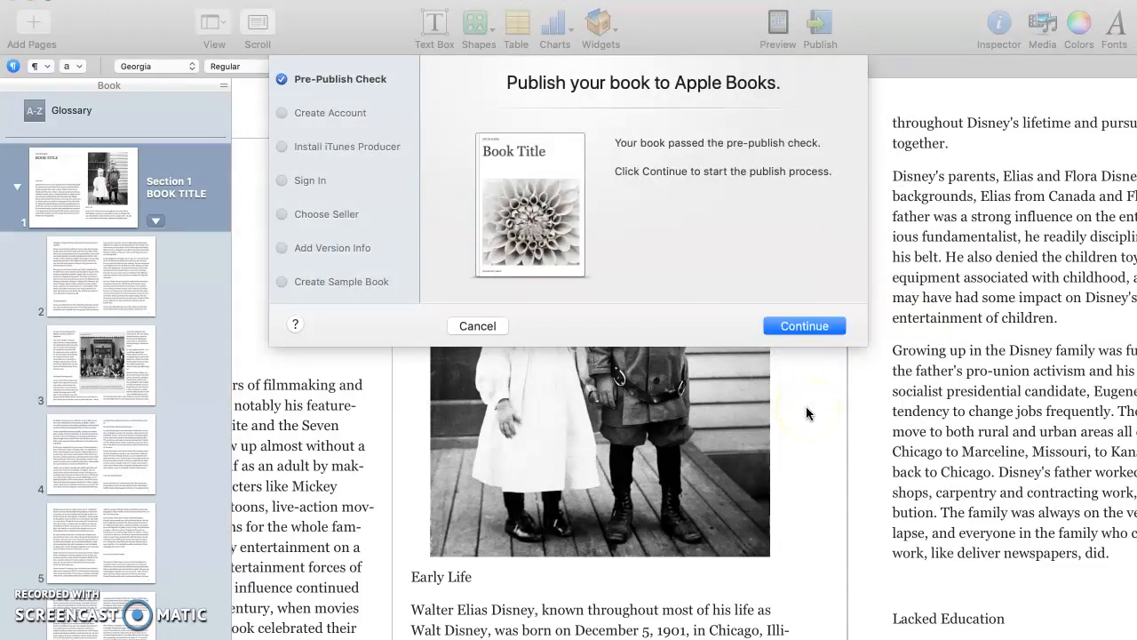
left_click(477, 326)
- Go to page 2 and rerun the pre-publish check, cancelling before publishing
left_click(592, 299)
left_click(121, 212)
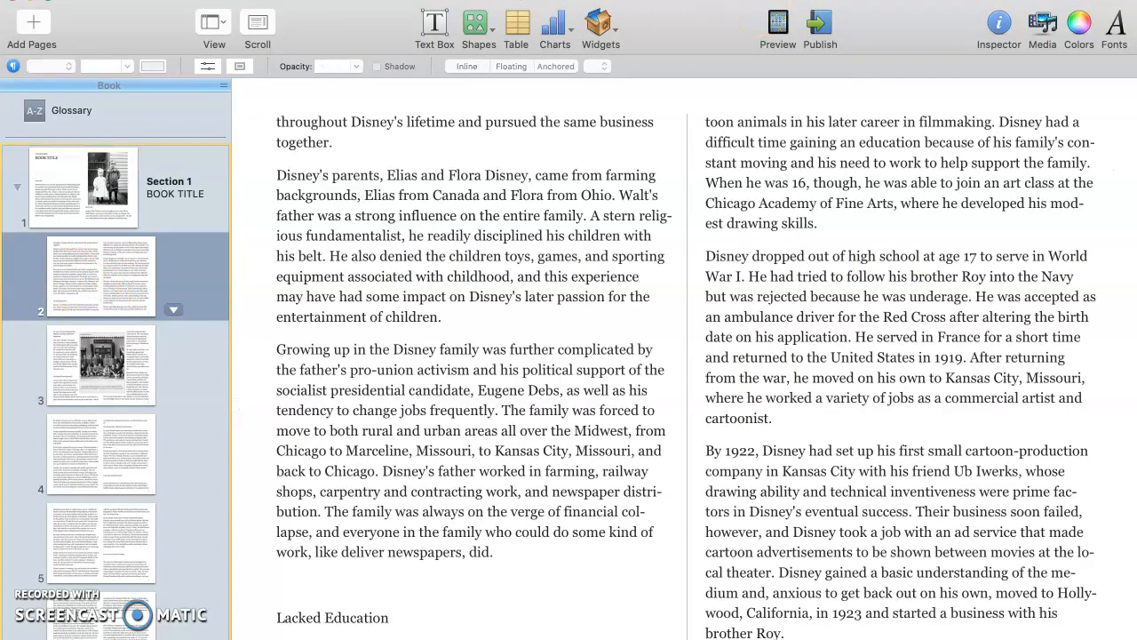
left_click(820, 27)
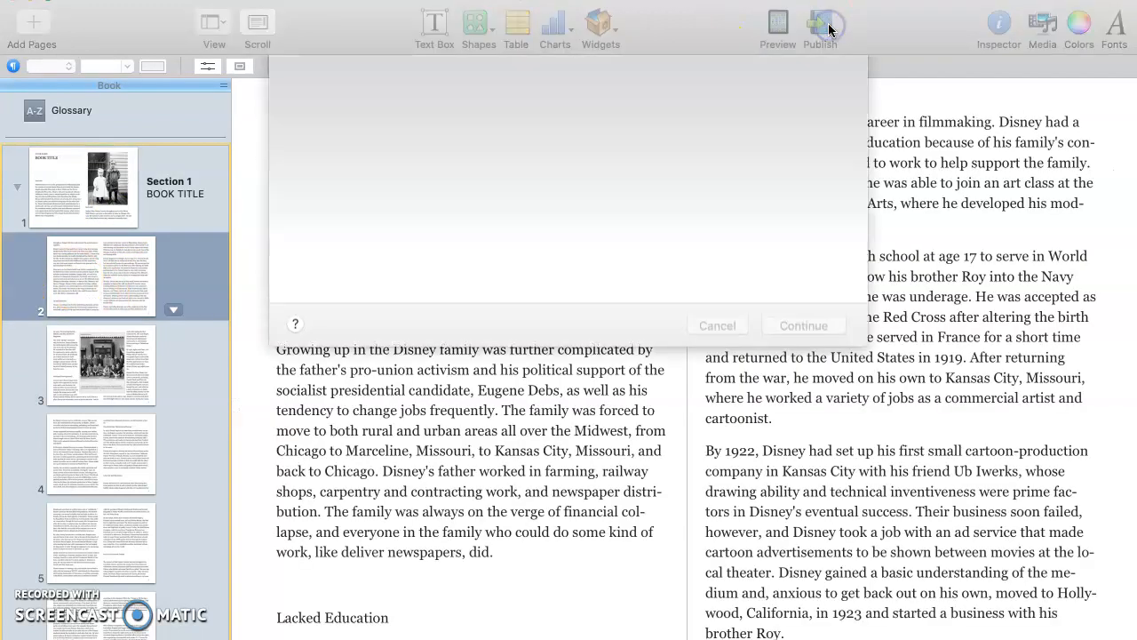
left_click(805, 326)
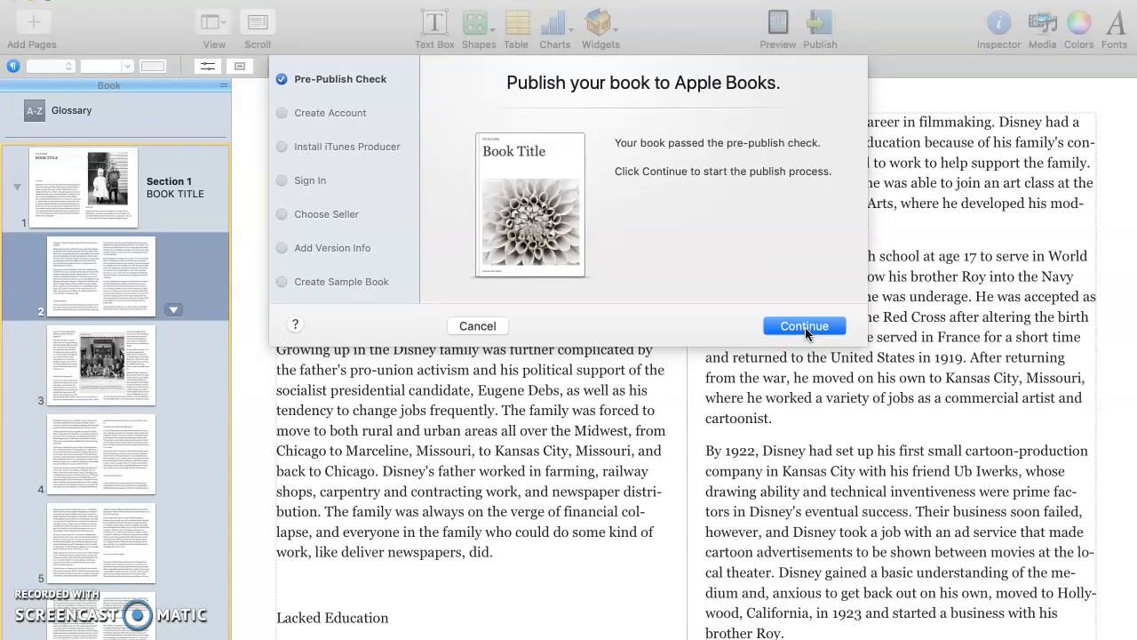
left_click(471, 327)
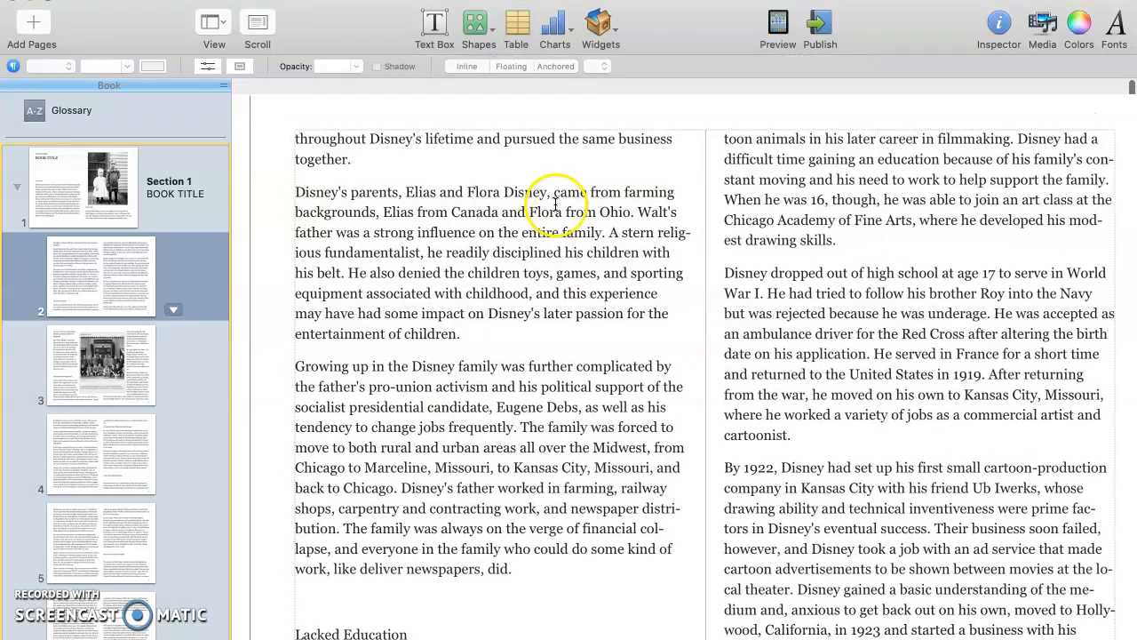
- Save the book as an .iba named after the student in DISNEY Pic Research
scroll(556, 204, "down", 1)
key("super+s")
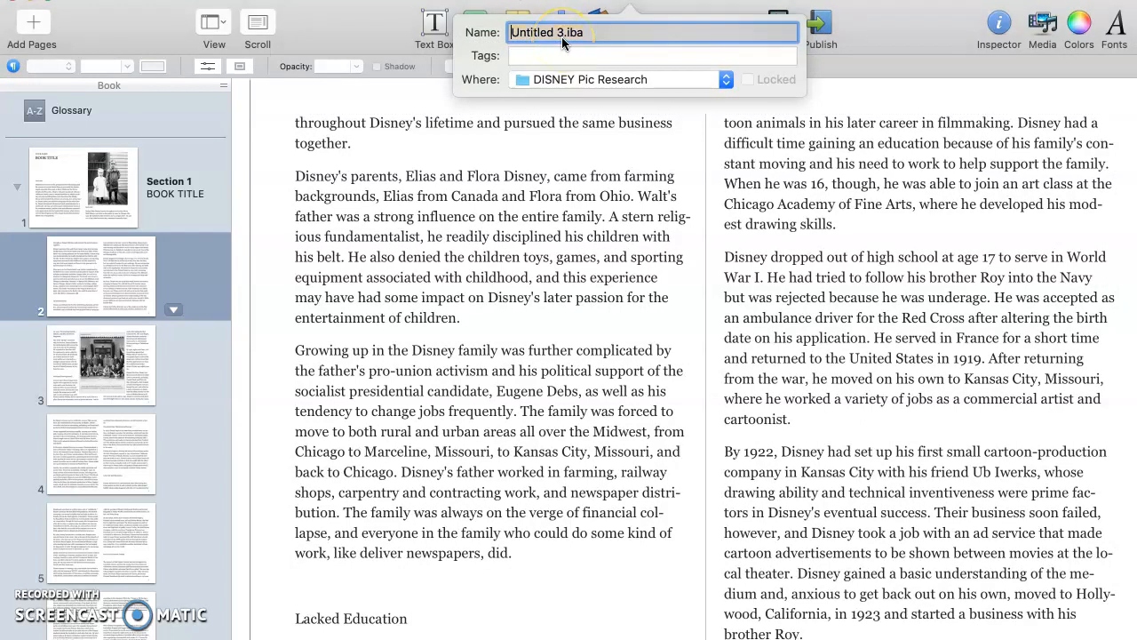
left_click_drag(566, 34, 509, 33)
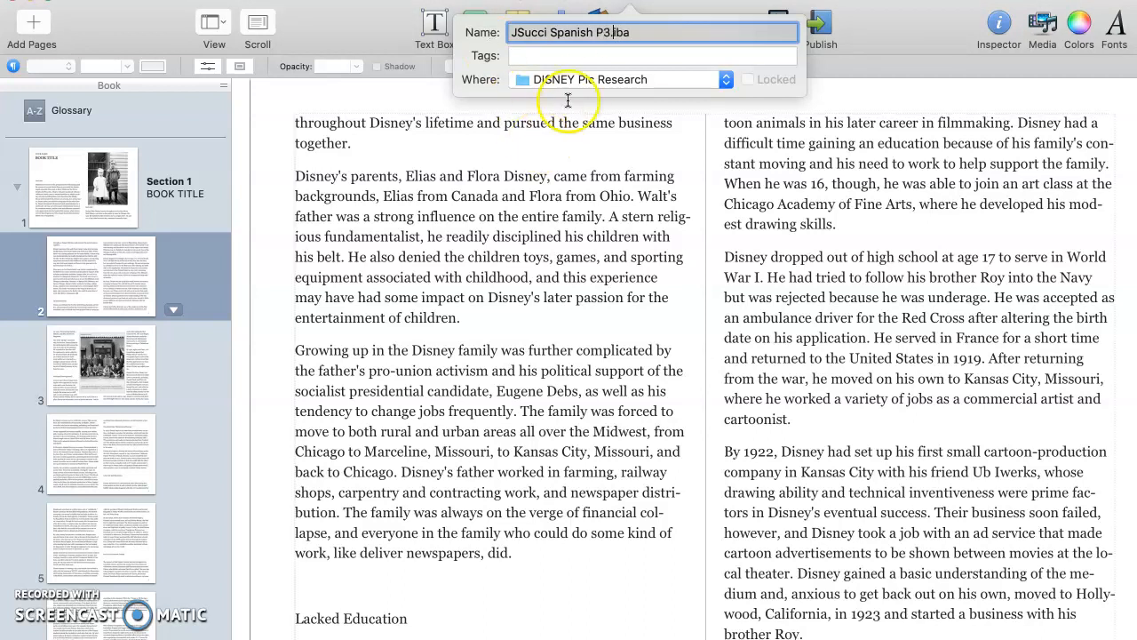
left_click(592, 82)
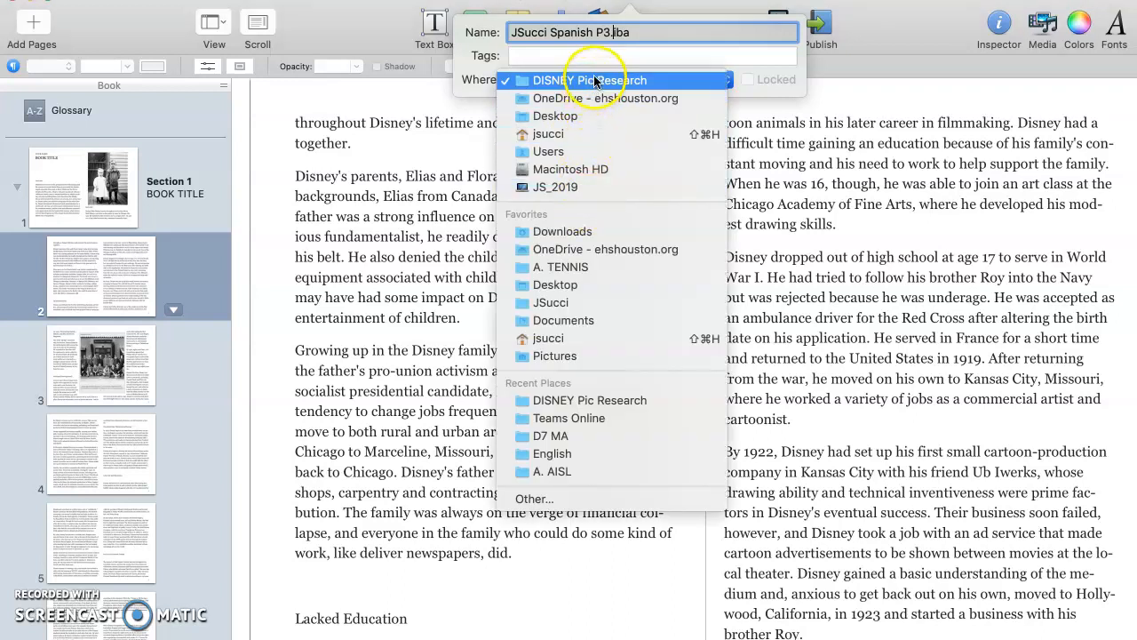
left_click(603, 80)
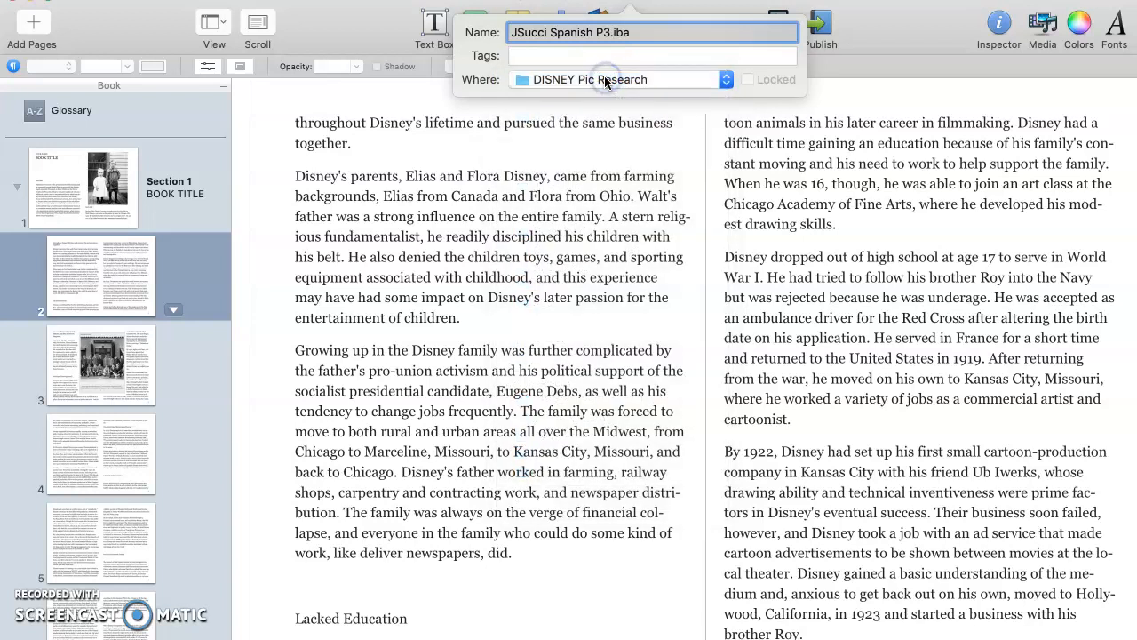
key("Return")
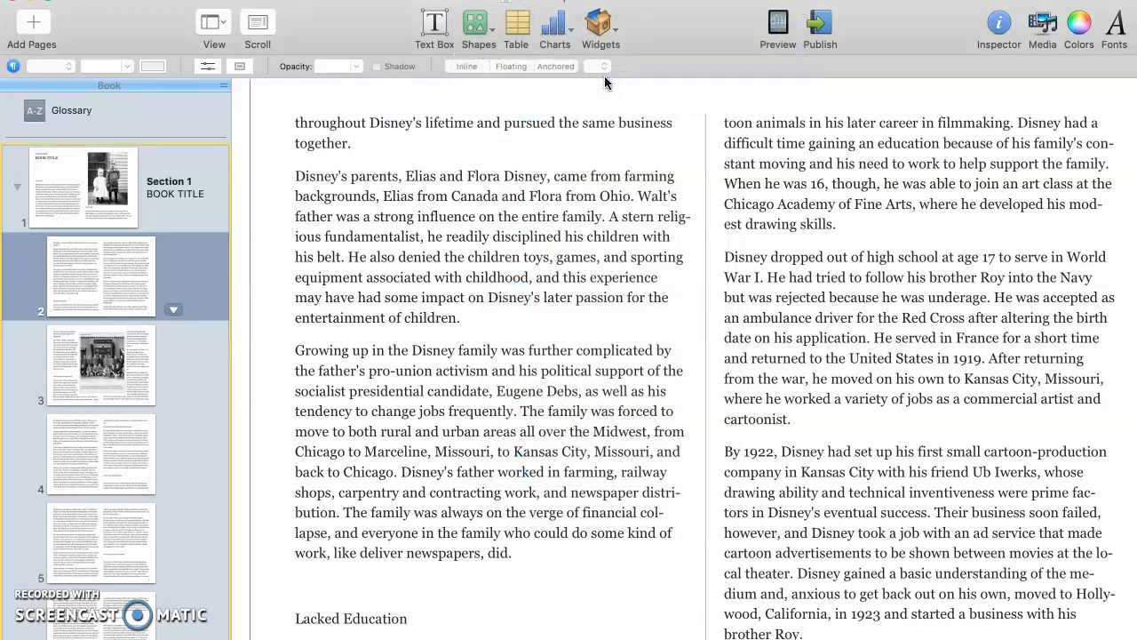
key("super+Tab")
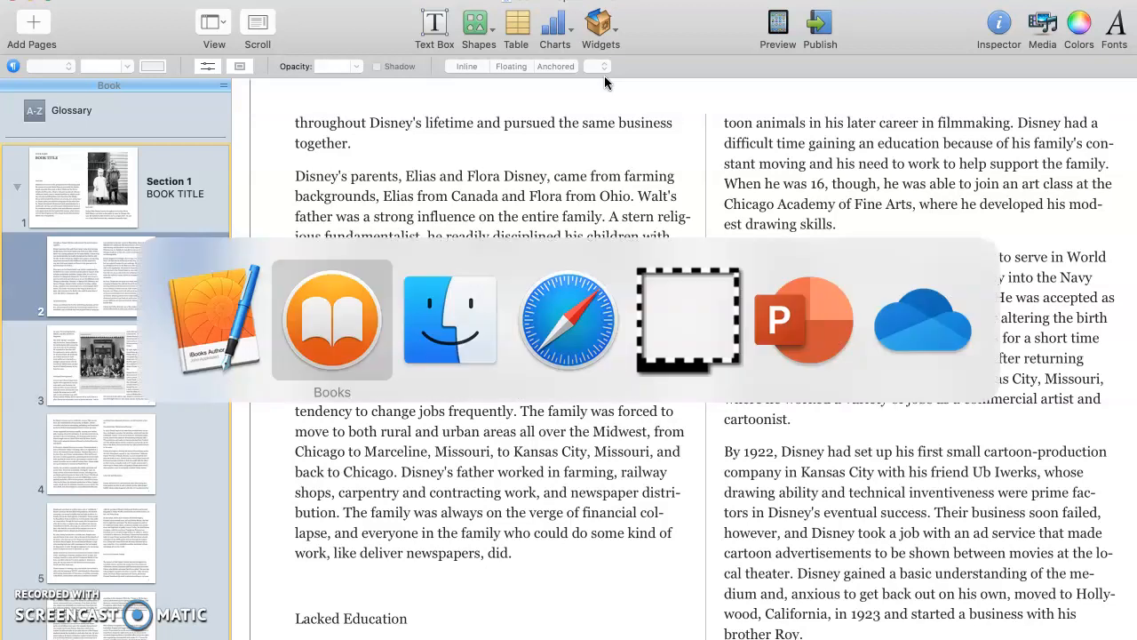
- Switch to Finder, move the DISNEY Pic Research window into view, and select the saved .iba file
key("super+Tab")
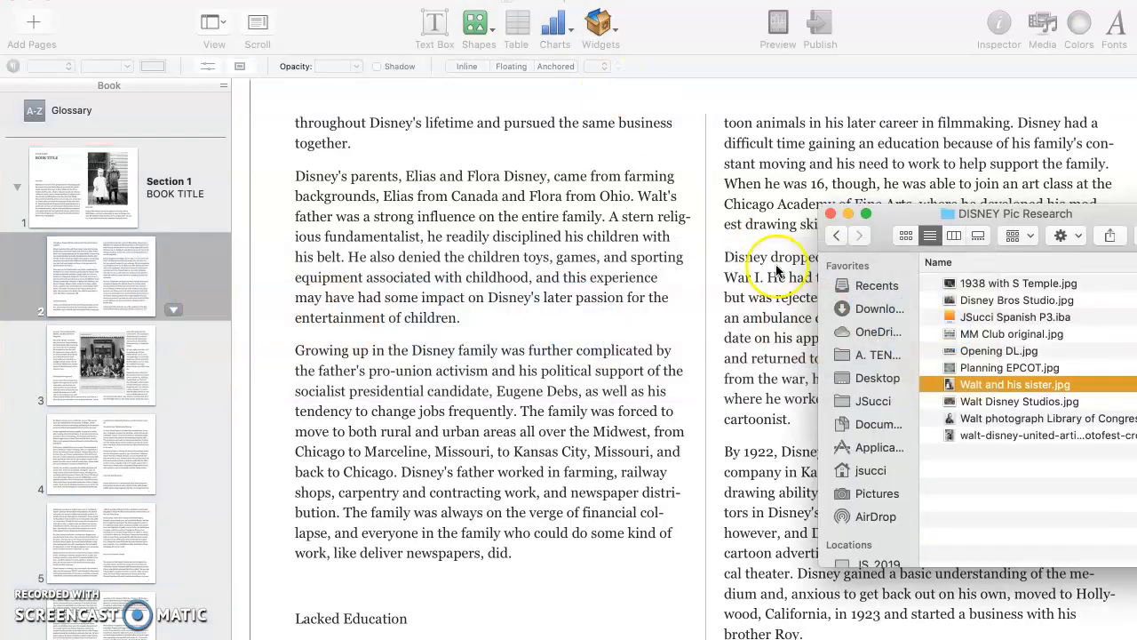
left_click_drag(906, 233, 793, 200)
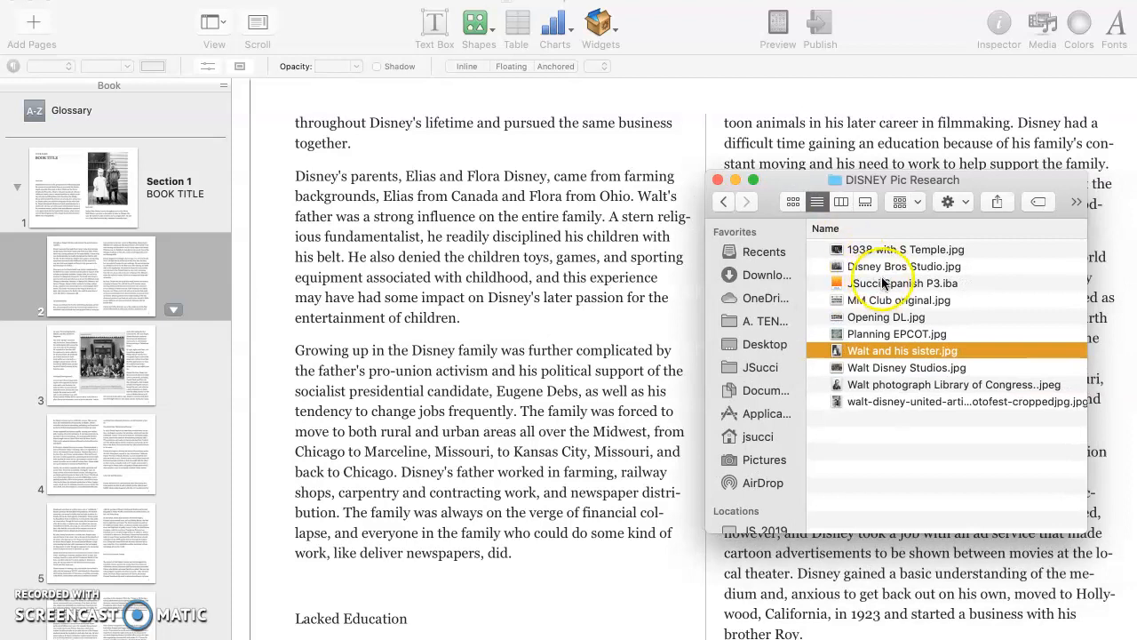
left_click(885, 282)
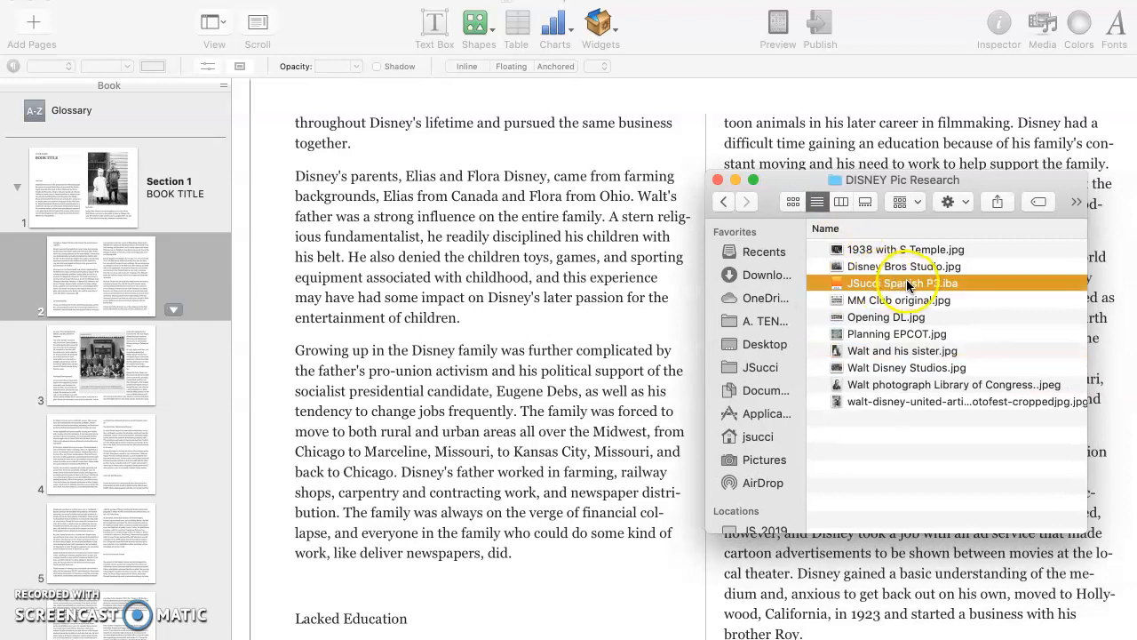
left_click(855, 277)
- Open the saved .iba in Books, page through its spreads, and return to the title page
double_click(855, 279)
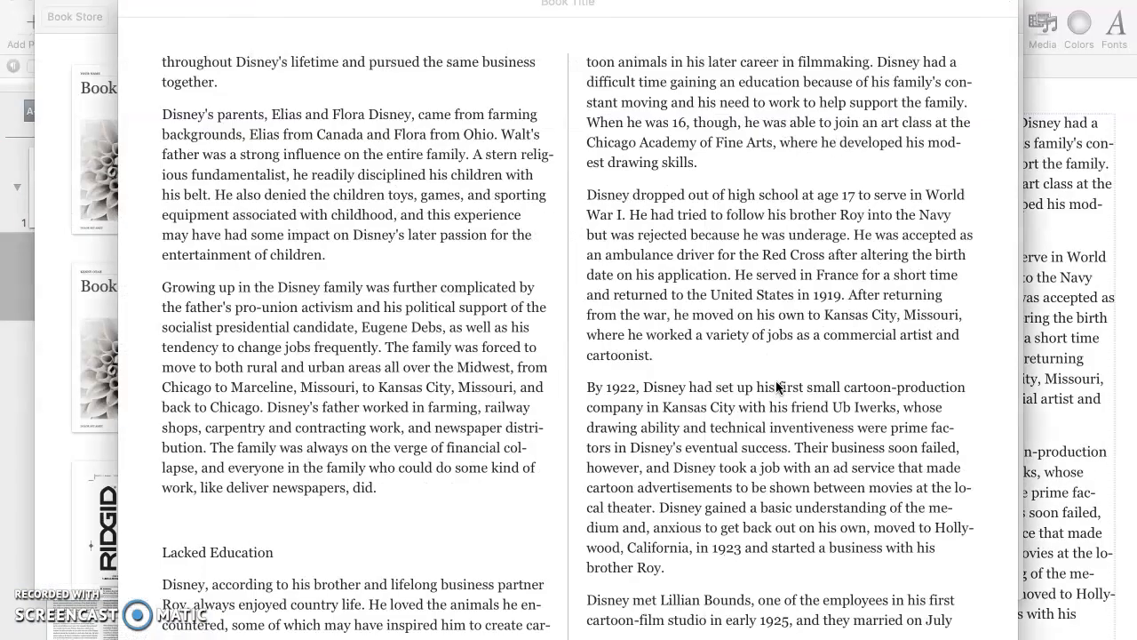
left_click(421, 353)
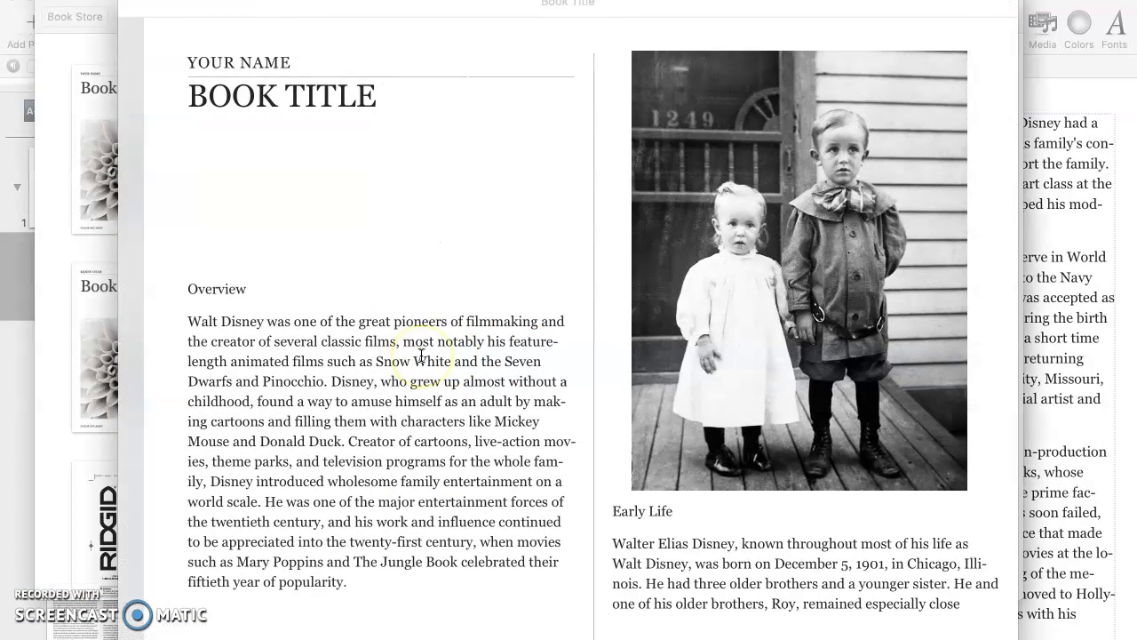
scroll(422, 355, "right", 10)
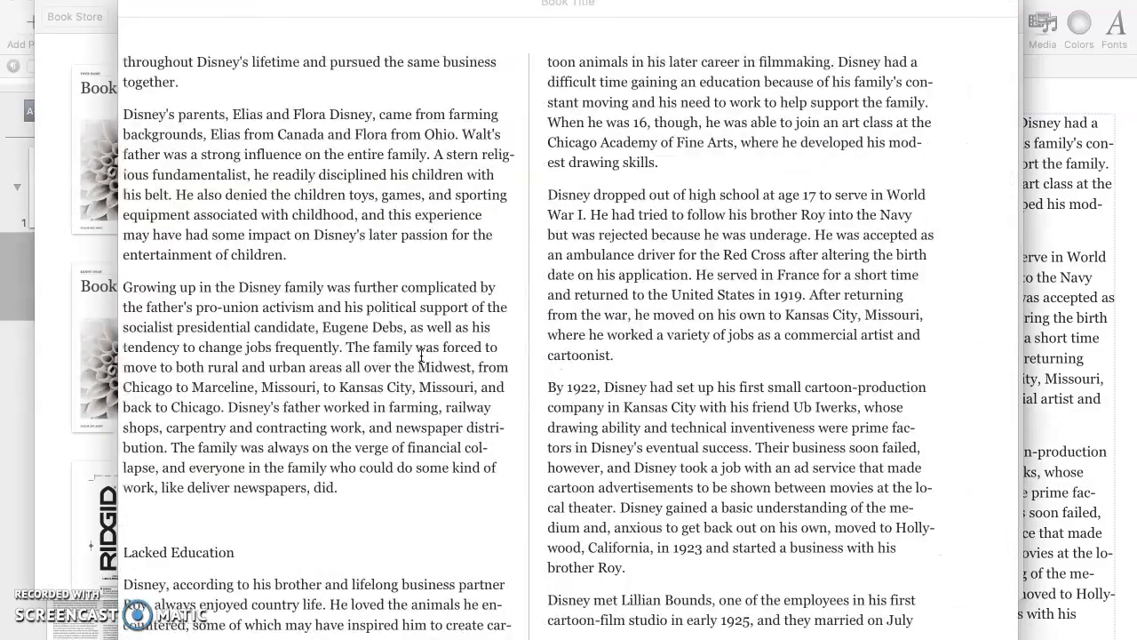
scroll(421, 353, "left", 10)
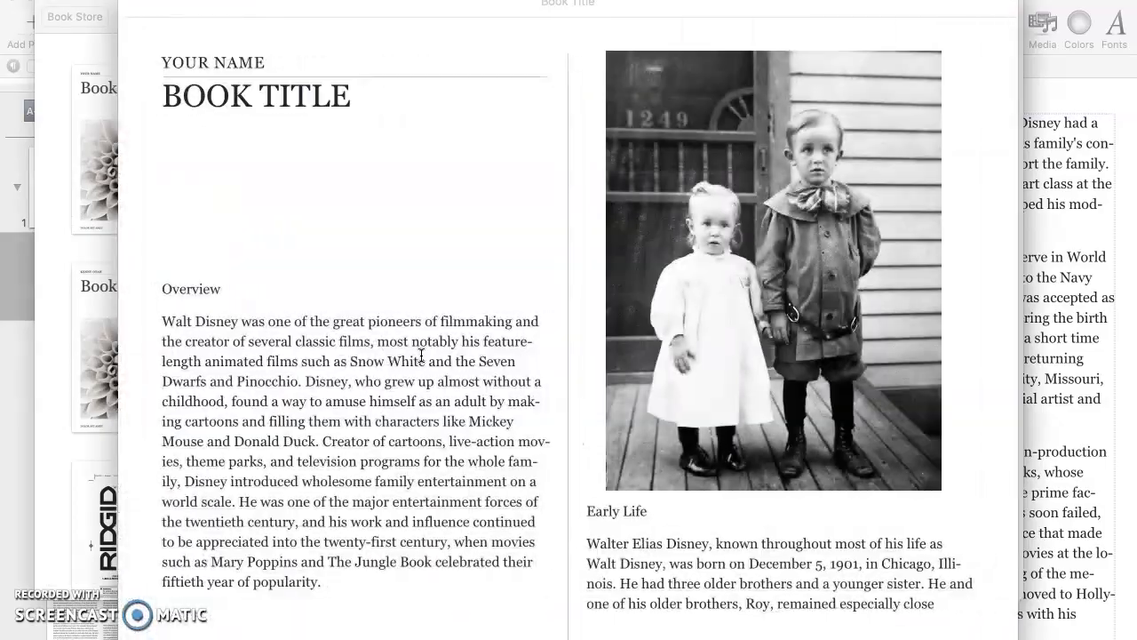
left_click(161, 86)
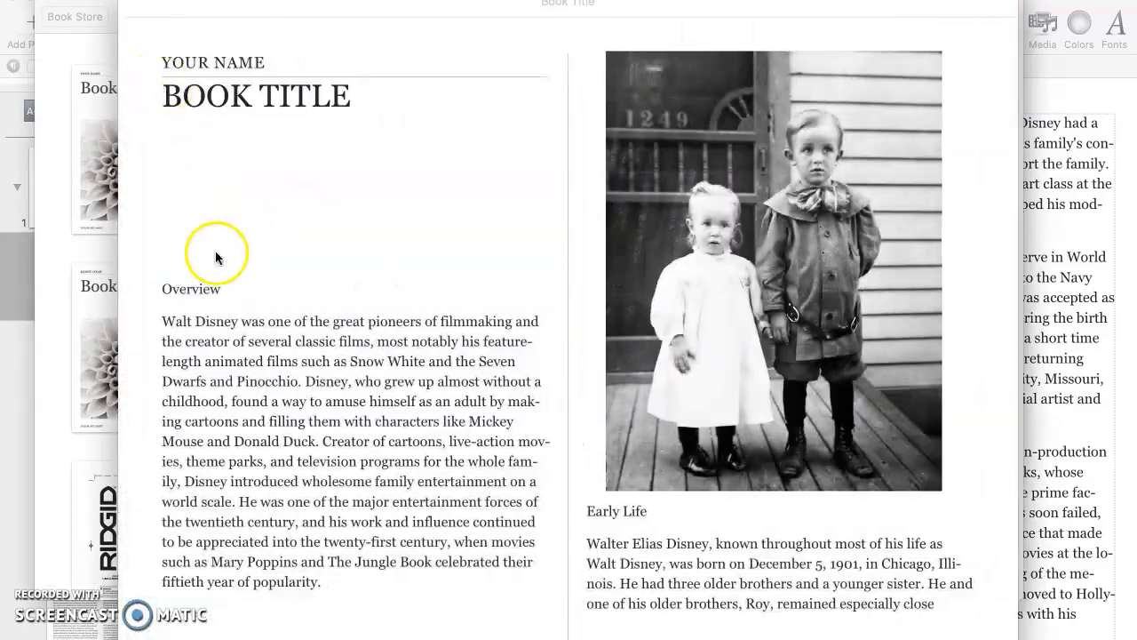
left_click(317, 96)
left_click(65, 88)
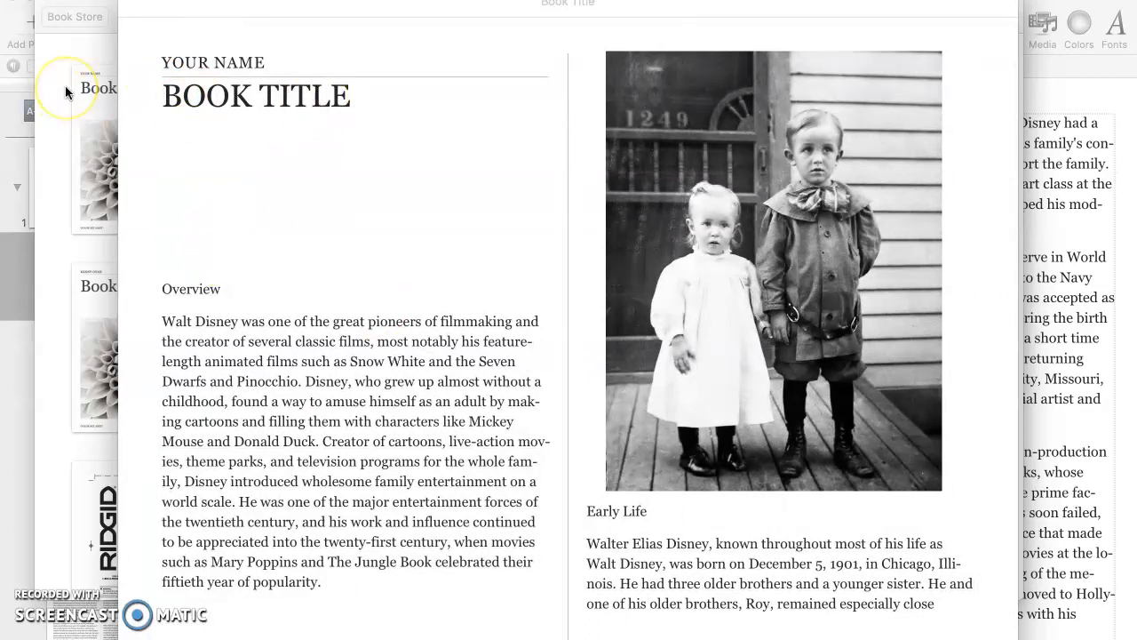